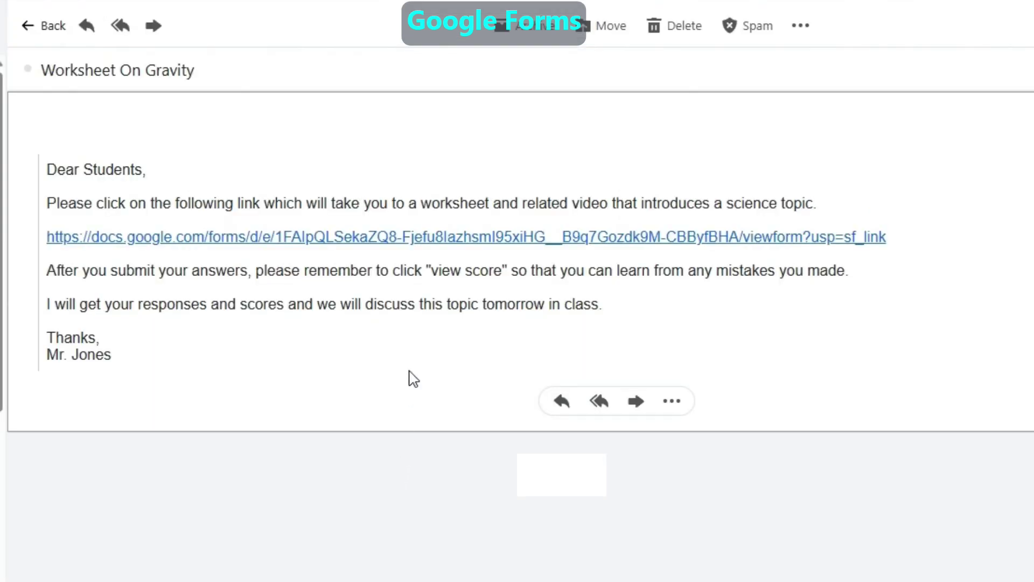
Submit a named student response to the Intro to Gravity worksheet, answering No to question 1, and view its 6/8 score
{"action": "left_click", "coordinate": [412, 236]}
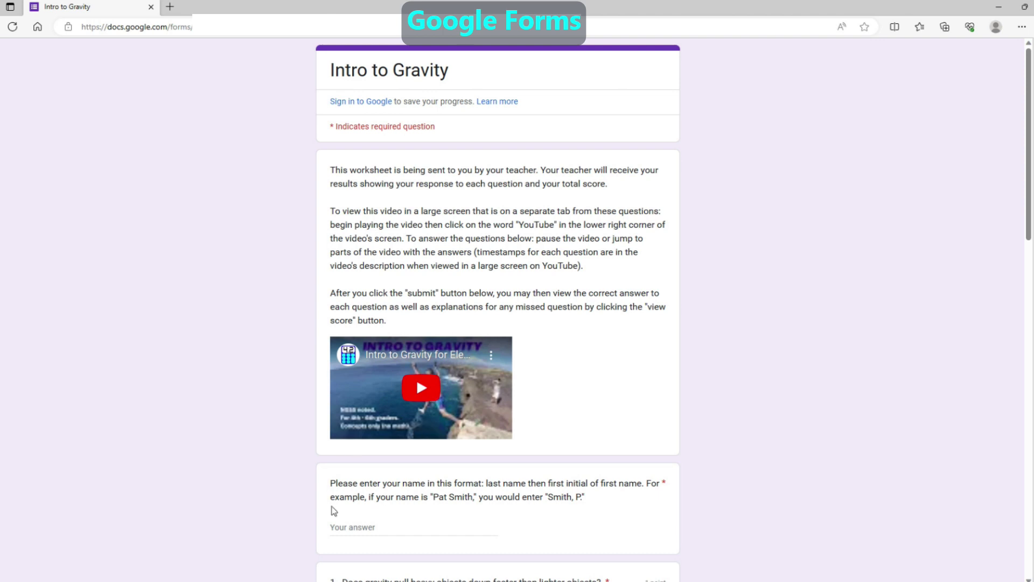
{"action": "left_click", "coordinate": [359, 527]}
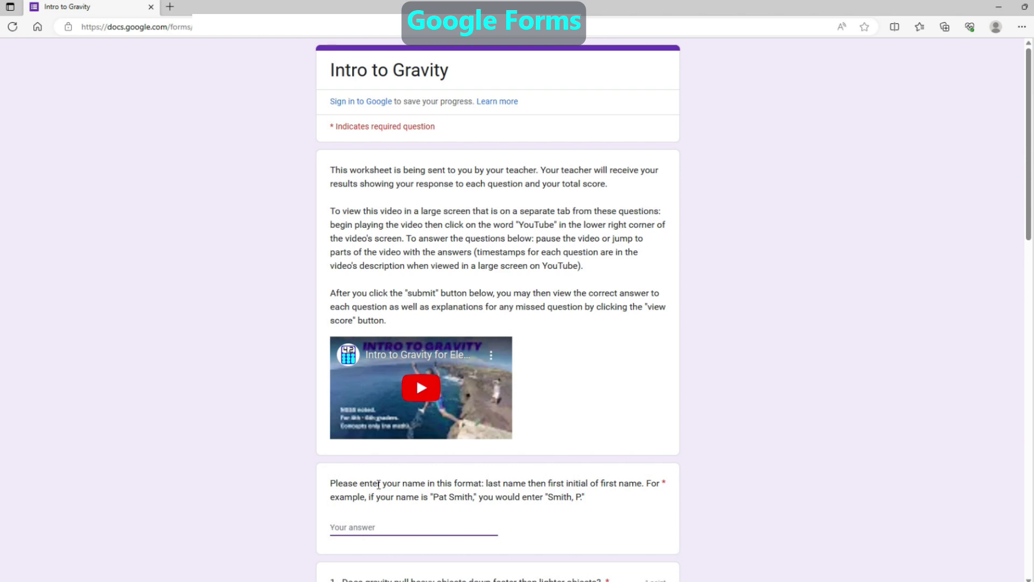
{"action": "type", "text": "Washington, B"}
{"action": "scroll", "coordinate": [277, 439], "scroll_direction": "down", "scroll_amount": 5}
{"action": "scroll", "coordinate": [276, 439], "scroll_direction": "down", "scroll_amount": 5}
{"action": "scroll", "coordinate": [276, 439], "scroll_direction": "down", "scroll_amount": 2}
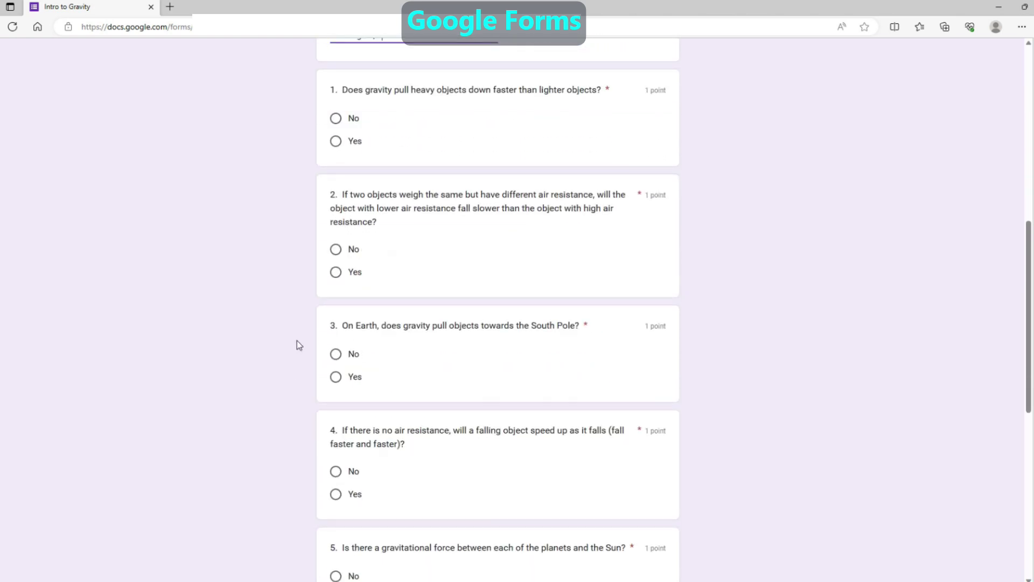
{"action": "left_click", "coordinate": [336, 118]}
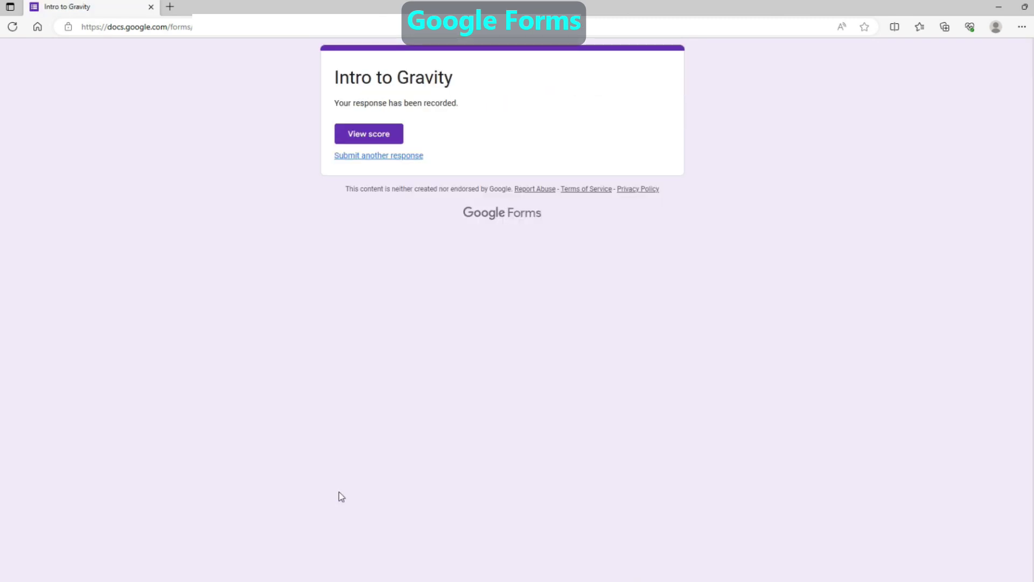
{"action": "left_click", "coordinate": [376, 138]}
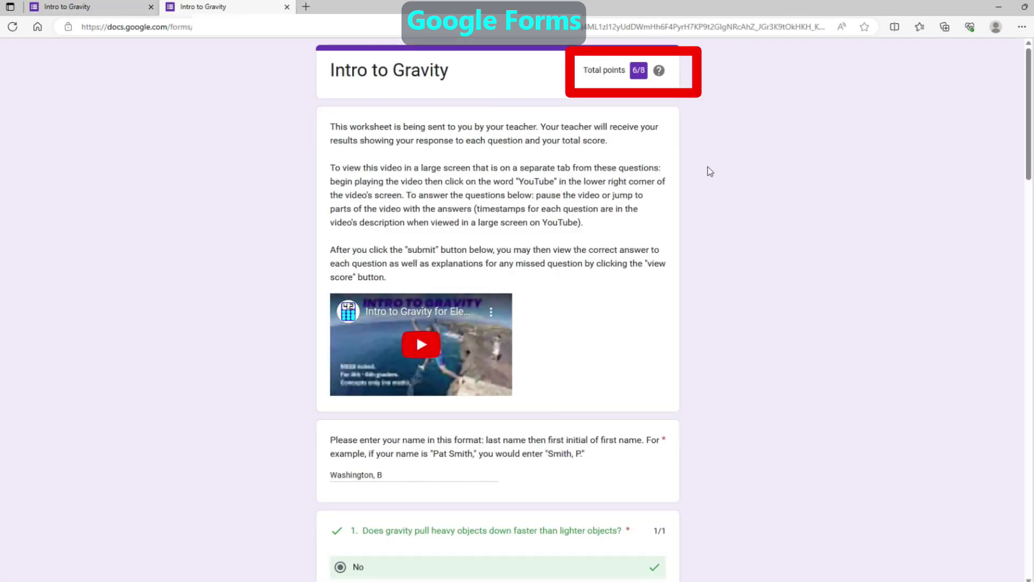
{"action": "scroll", "coordinate": [730, 418], "scroll_direction": "down", "scroll_amount": 2}
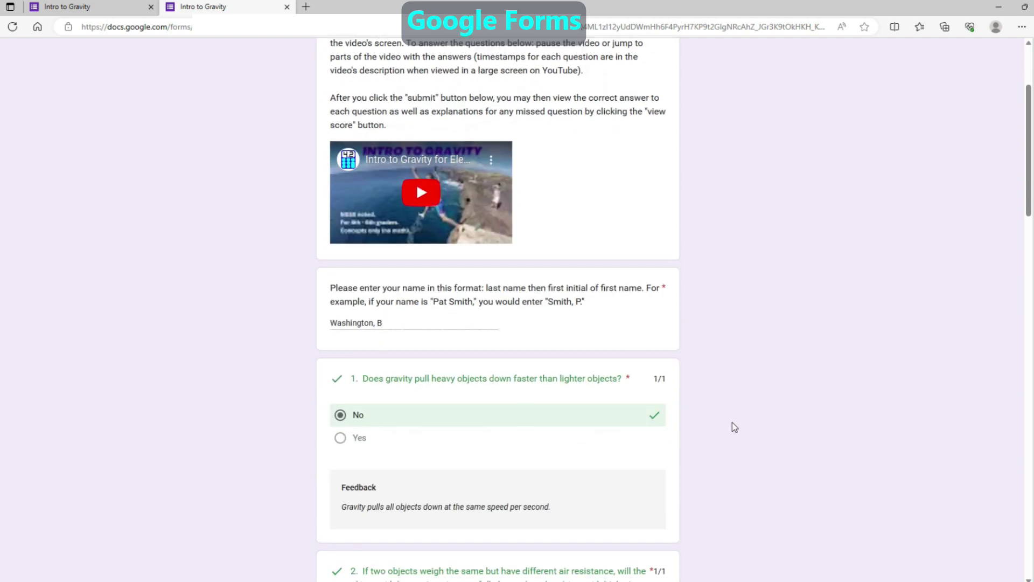
{"action": "scroll", "coordinate": [733, 423], "scroll_direction": "down", "scroll_amount": 5}
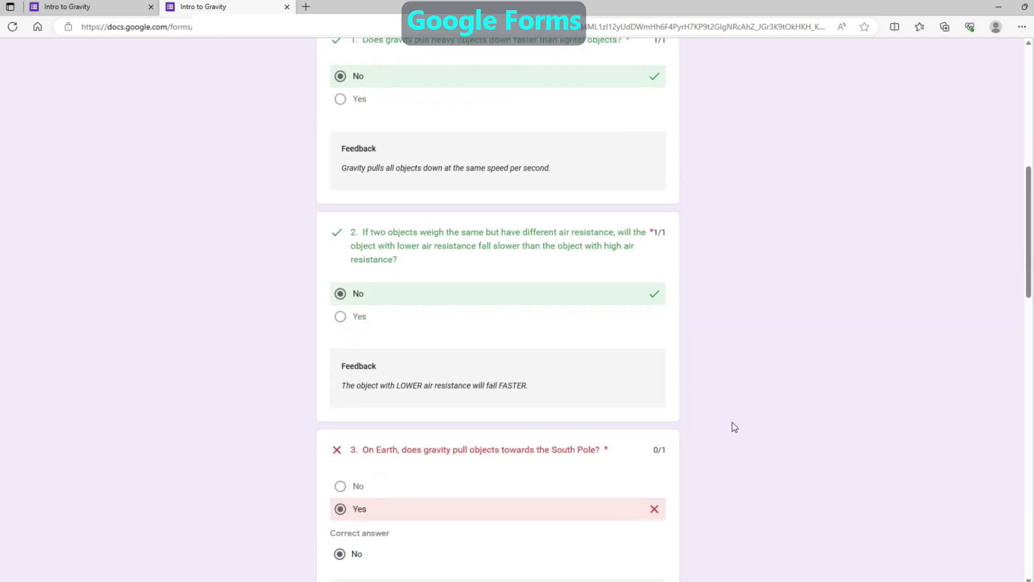
{"action": "scroll", "coordinate": [732, 422], "scroll_direction": "down", "scroll_amount": 2}
{"action": "scroll", "coordinate": [733, 424], "scroll_direction": "down", "scroll_amount": 2}
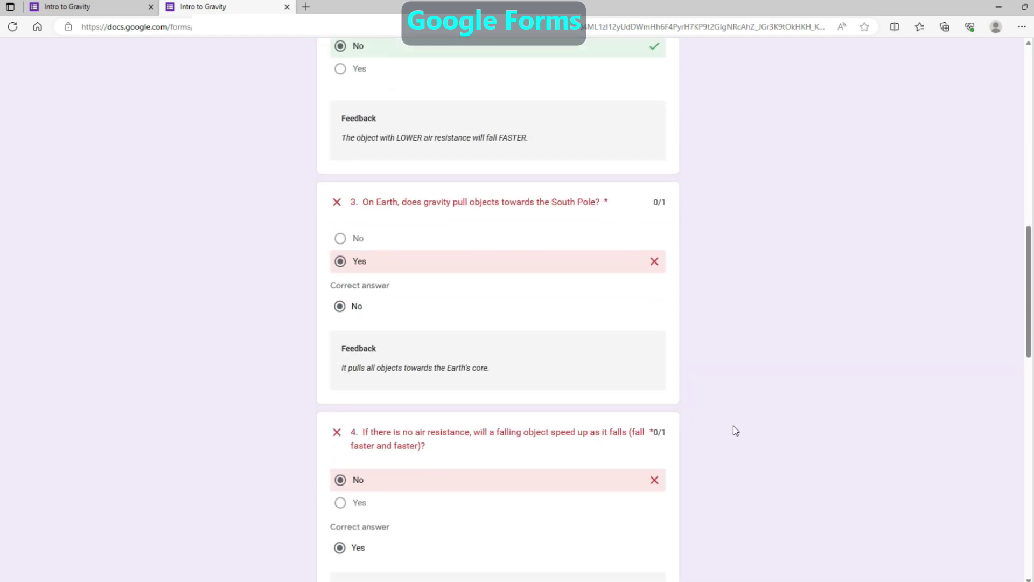
{"action": "scroll", "coordinate": [733, 423], "scroll_direction": "down", "scroll_amount": 1}
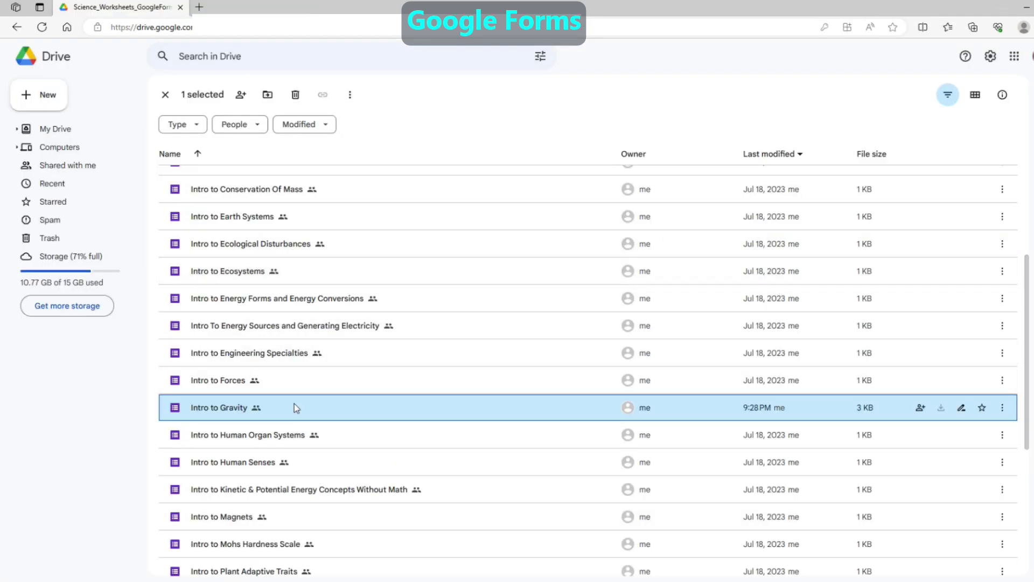
Review the Intro to Gravity form's 41 responses and open them as a linked spreadsheet
{"action": "double_click", "coordinate": [294, 408]}
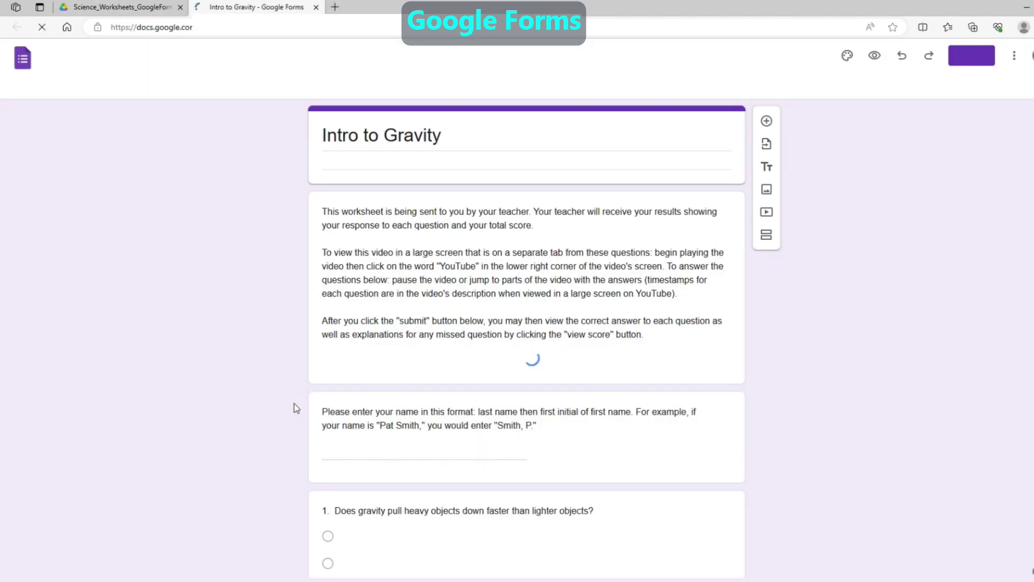
{"action": "left_click", "coordinate": [531, 89]}
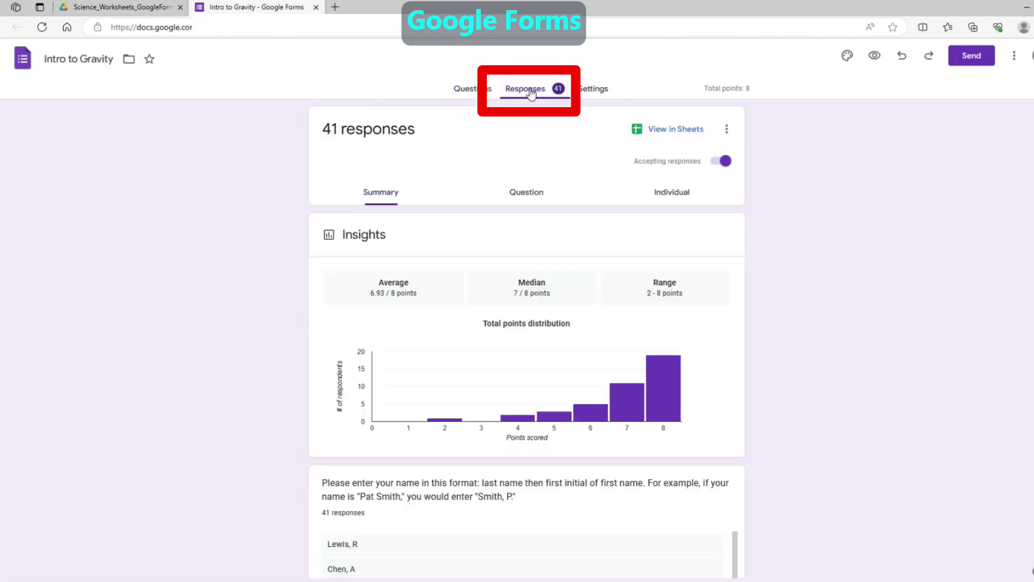
{"action": "scroll", "coordinate": [873, 290], "scroll_direction": "down", "scroll_amount": 10}
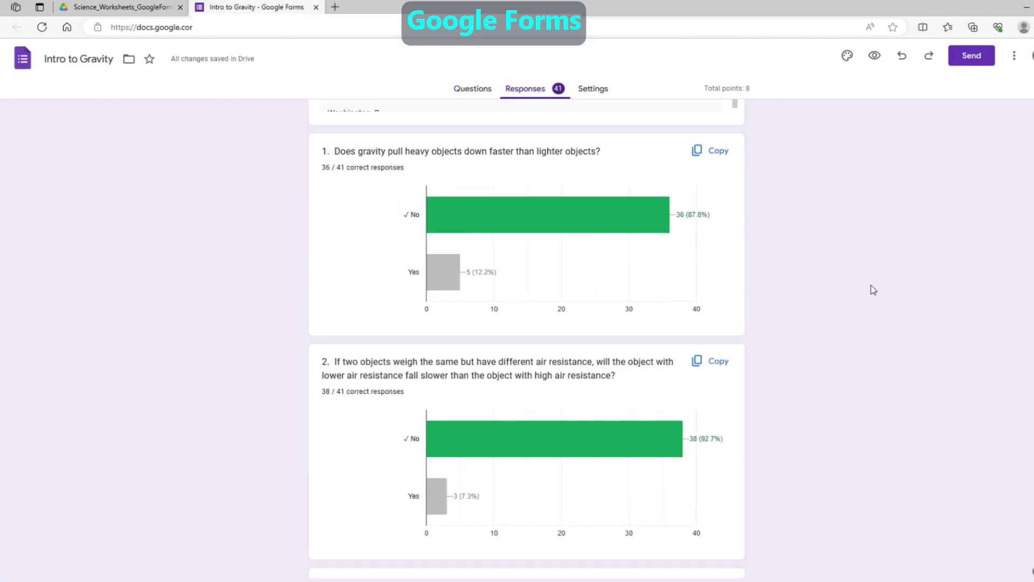
{"action": "scroll", "coordinate": [840, 266], "scroll_direction": "down", "scroll_amount": 3}
{"action": "scroll", "coordinate": [835, 265], "scroll_direction": "down", "scroll_amount": 2}
{"action": "scroll", "coordinate": [834, 265], "scroll_direction": "down", "scroll_amount": 2}
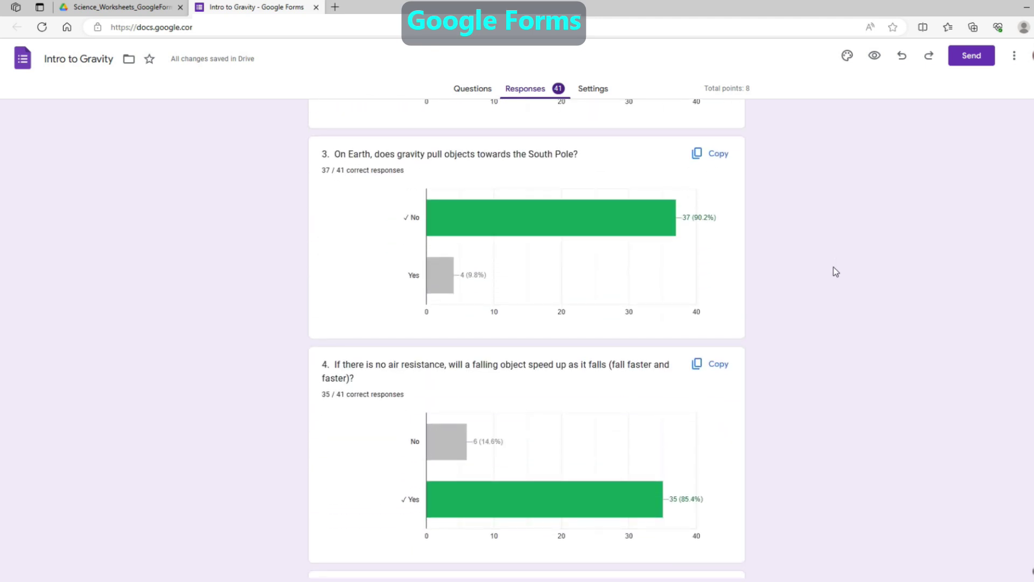
{"action": "scroll", "coordinate": [835, 272], "scroll_direction": "down", "scroll_amount": 2}
{"action": "scroll", "coordinate": [835, 272], "scroll_direction": "down", "scroll_amount": 2}
{"action": "scroll", "coordinate": [835, 272], "scroll_direction": "down", "scroll_amount": 2}
{"action": "scroll", "coordinate": [835, 272], "scroll_direction": "down", "scroll_amount": 1}
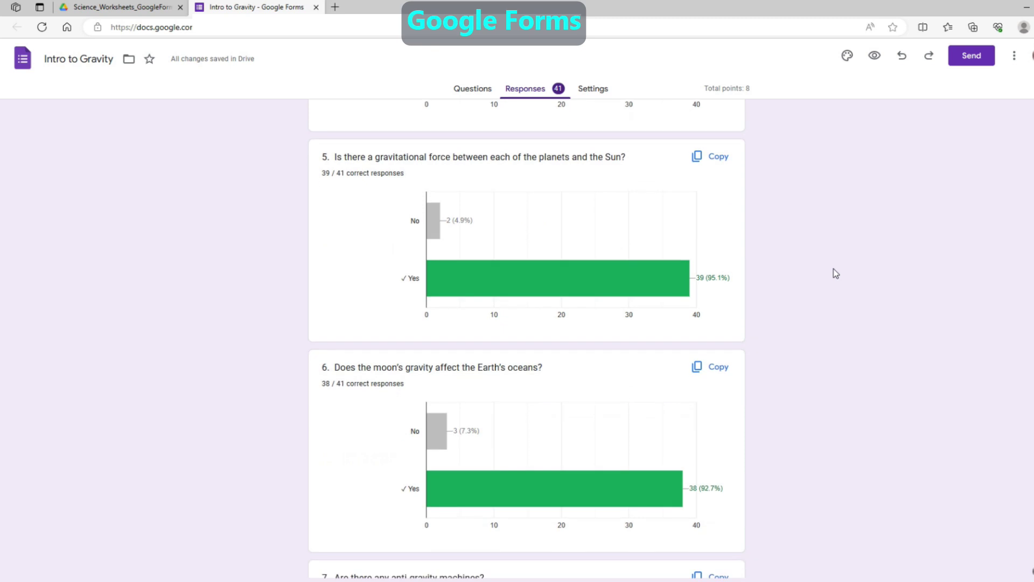
{"action": "scroll", "coordinate": [836, 273], "scroll_direction": "down", "scroll_amount": 2}
{"action": "scroll", "coordinate": [836, 273], "scroll_direction": "down", "scroll_amount": 3}
{"action": "scroll", "coordinate": [837, 273], "scroll_direction": "down", "scroll_amount": 1}
{"action": "scroll", "coordinate": [835, 276], "scroll_direction": "down", "scroll_amount": 1}
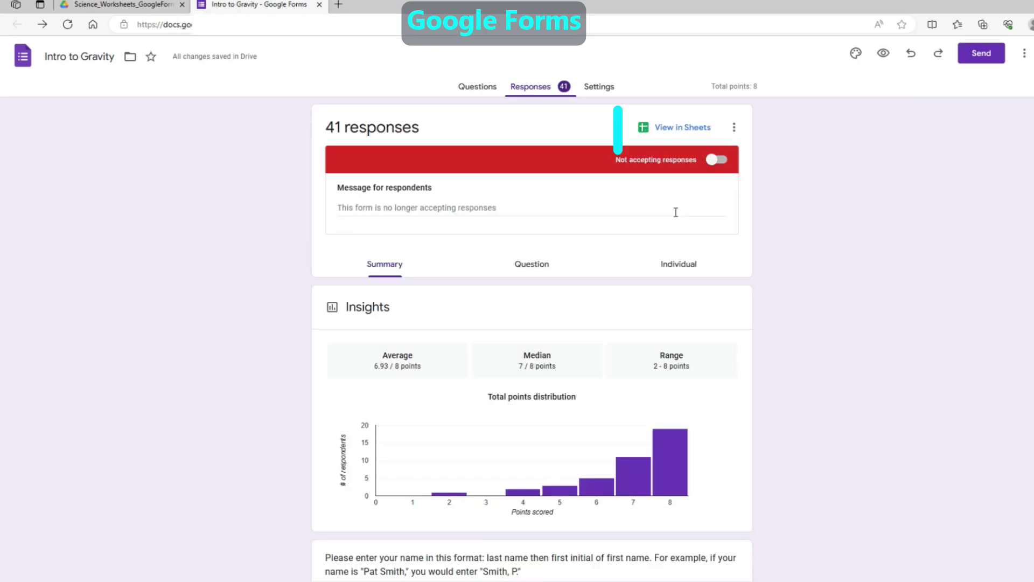
{"action": "left_click", "coordinate": [681, 127]}
Sort the responses sheet A to Z by the student name column (C)
{"action": "left_click", "coordinate": [274, 124]}
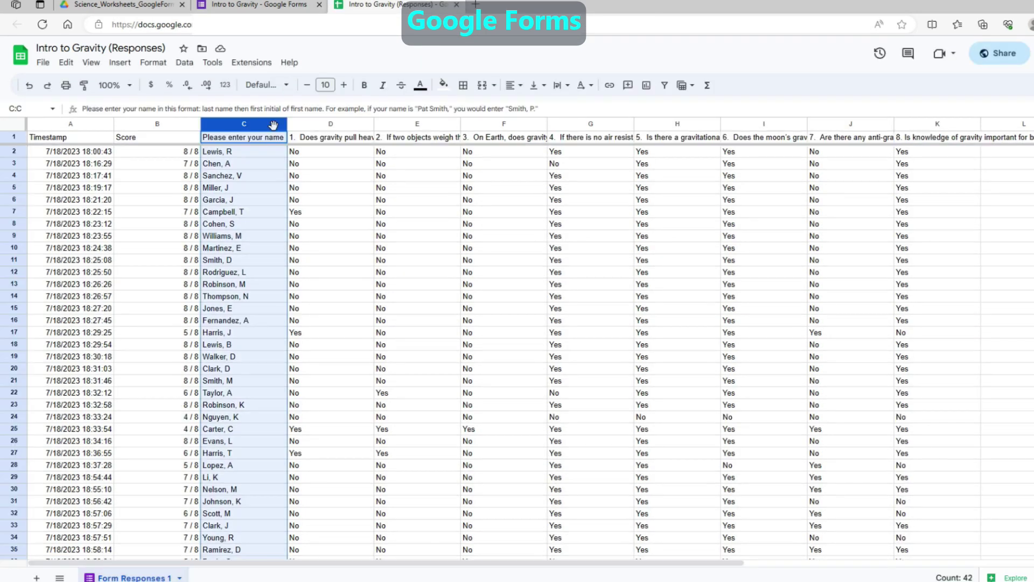
{"action": "right_click", "coordinate": [274, 130]}
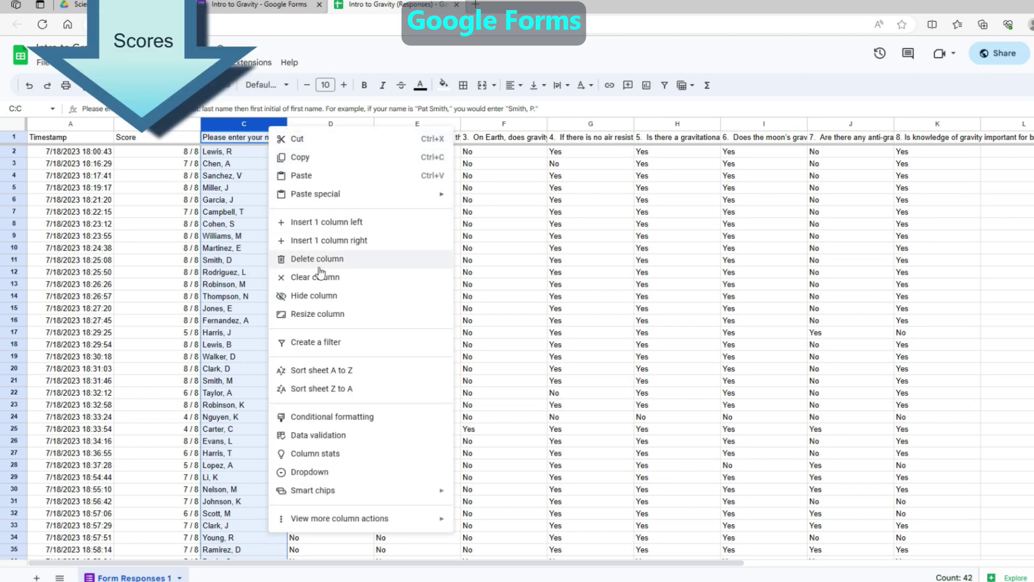
{"action": "left_click", "coordinate": [334, 369]}
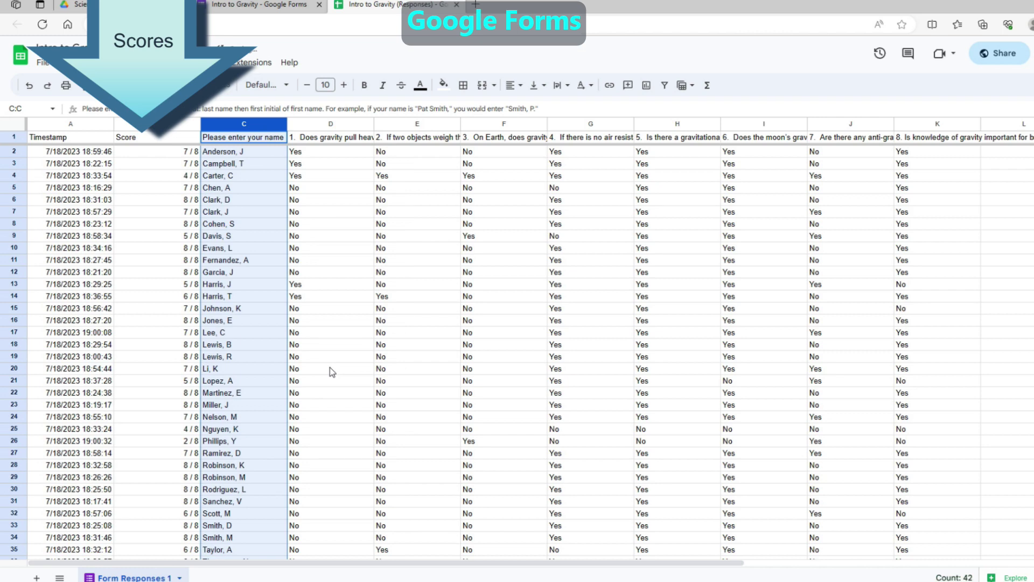
{"action": "left_click", "coordinate": [209, 154]}
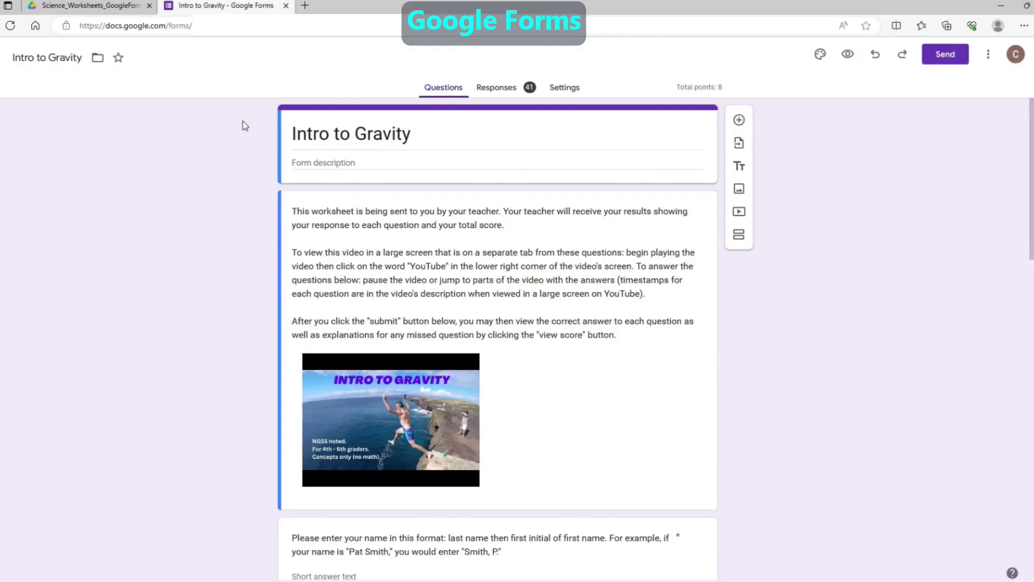
Append 'if you wish' to question 1 of the Engineering Design Process form
{"action": "left_click", "coordinate": [287, 7]}
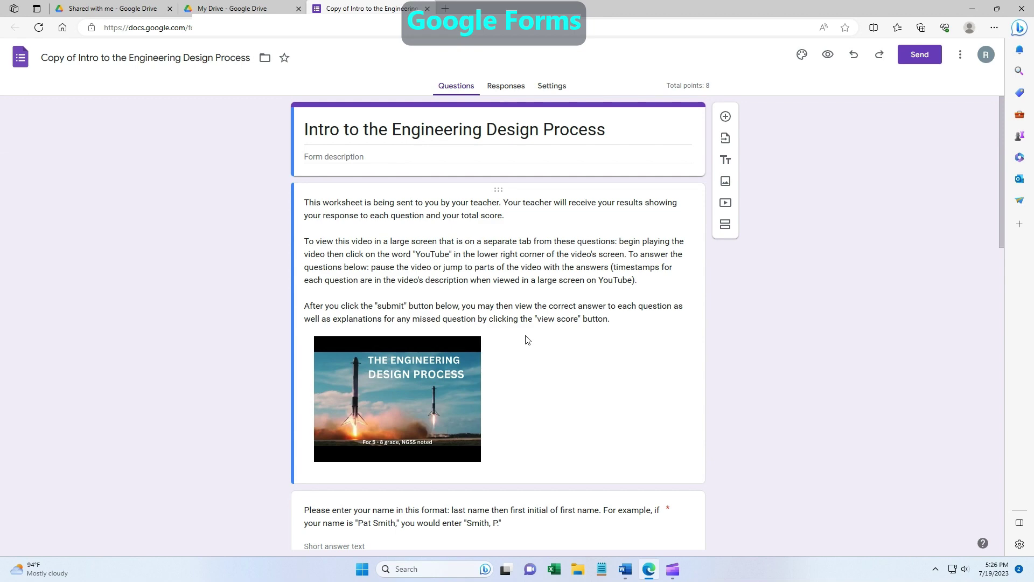
{"action": "scroll", "coordinate": [526, 340], "scroll_direction": "down", "scroll_amount": 4}
{"action": "scroll", "coordinate": [526, 340], "scroll_direction": "down", "scroll_amount": 3}
{"action": "scroll", "coordinate": [527, 340], "scroll_direction": "down", "scroll_amount": 2}
{"action": "scroll", "coordinate": [522, 324], "scroll_direction": "down", "scroll_amount": 1}
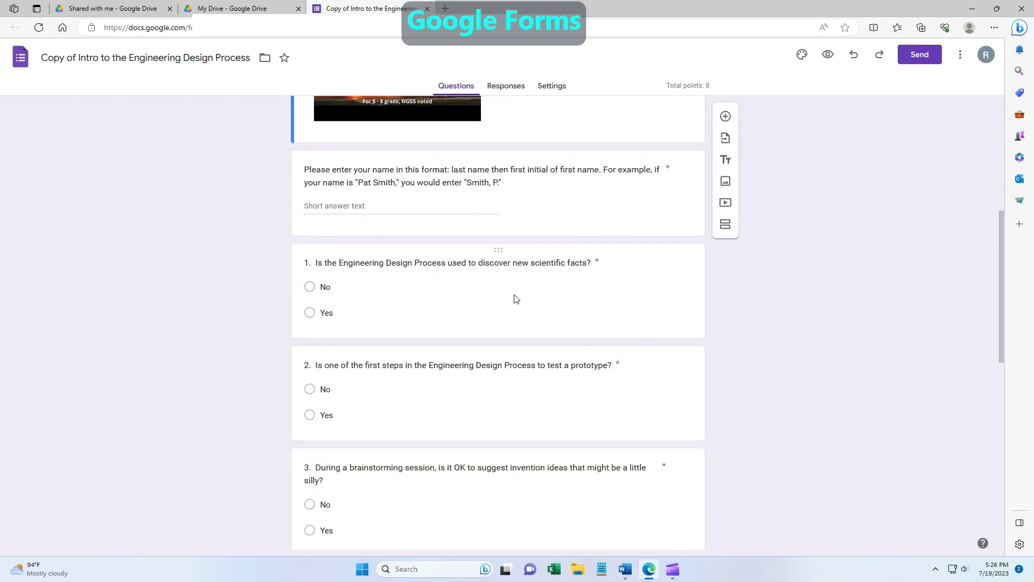
{"action": "left_click", "coordinate": [512, 262]}
{"action": "left_click", "coordinate": [437, 286]}
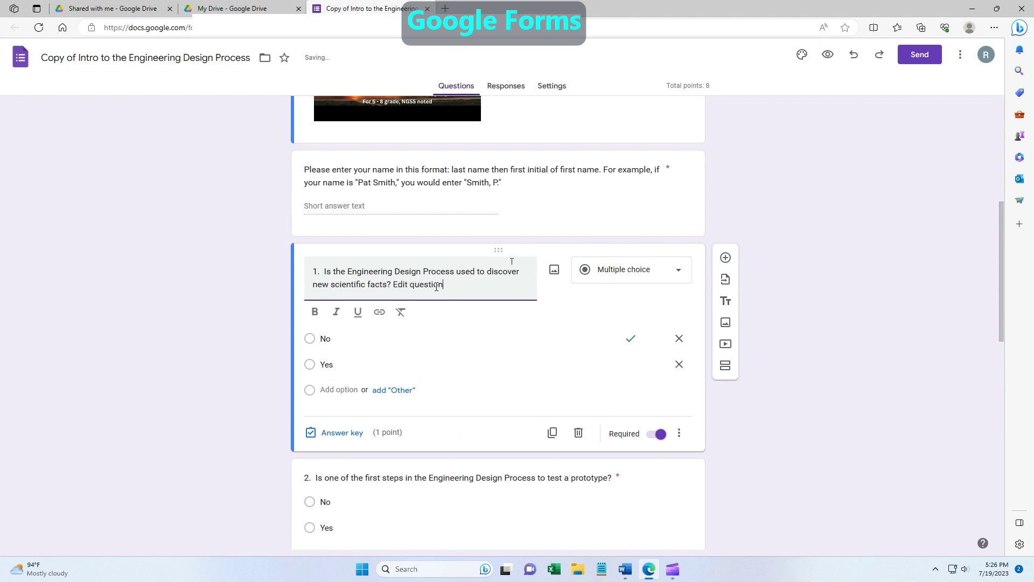
{"action": "type", "text": "if you"}
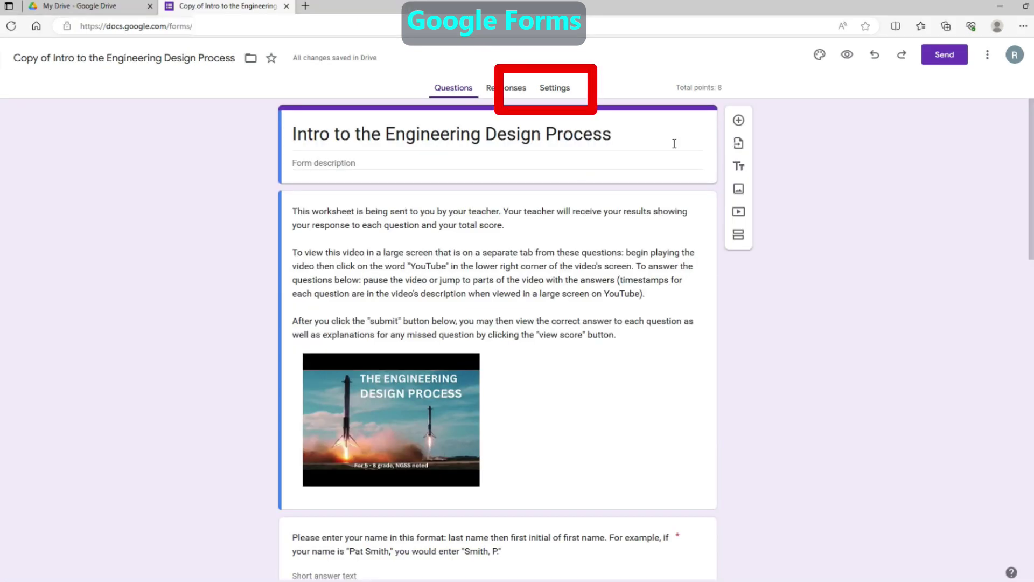
Set the form's Responses settings to collect verified email addresses
{"action": "left_click", "coordinate": [565, 89]}
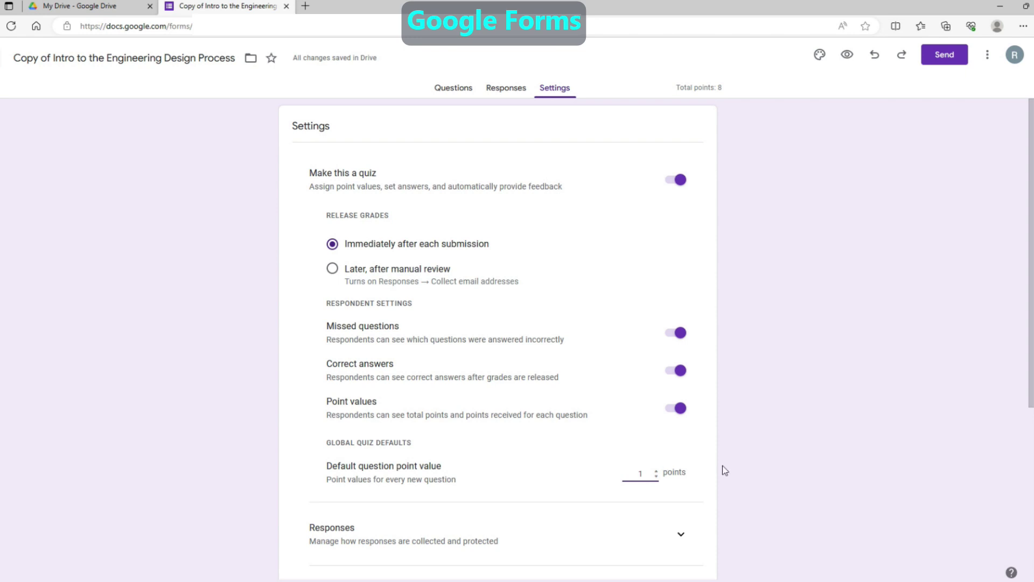
{"action": "scroll", "coordinate": [728, 473], "scroll_direction": "down", "scroll_amount": 2}
{"action": "left_click", "coordinate": [682, 390]}
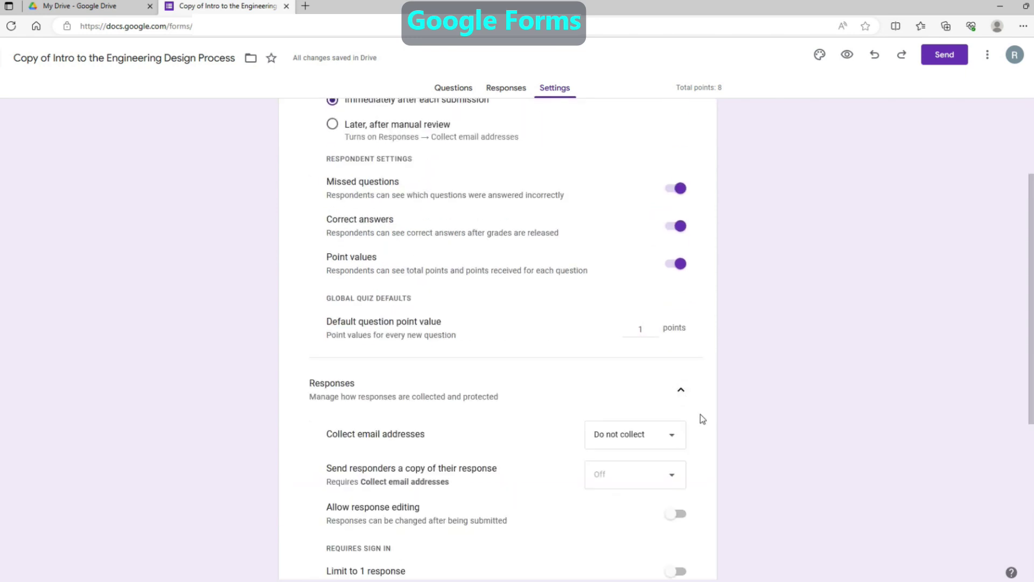
{"action": "left_click", "coordinate": [635, 437]}
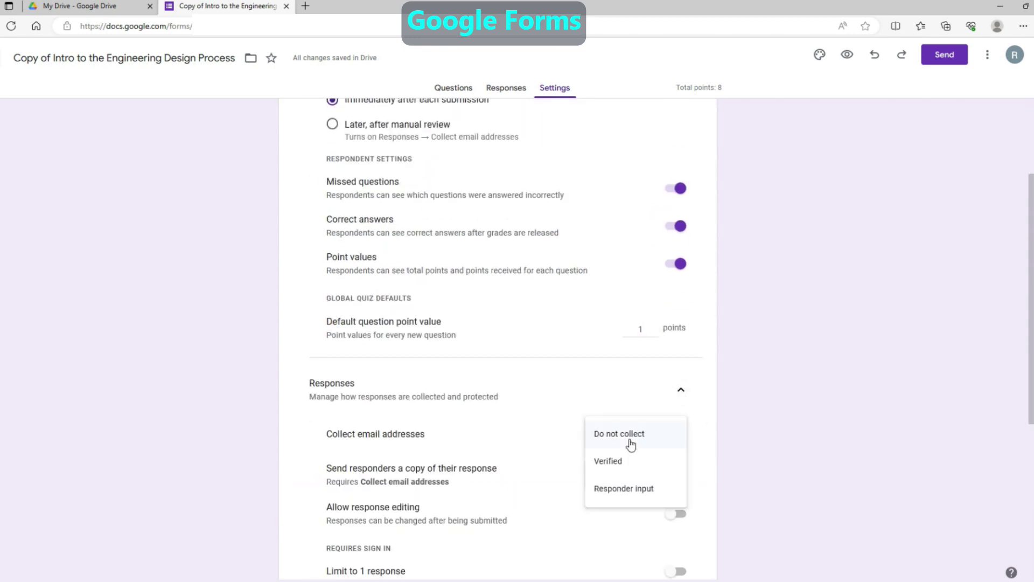
{"action": "left_click", "coordinate": [608, 461]}
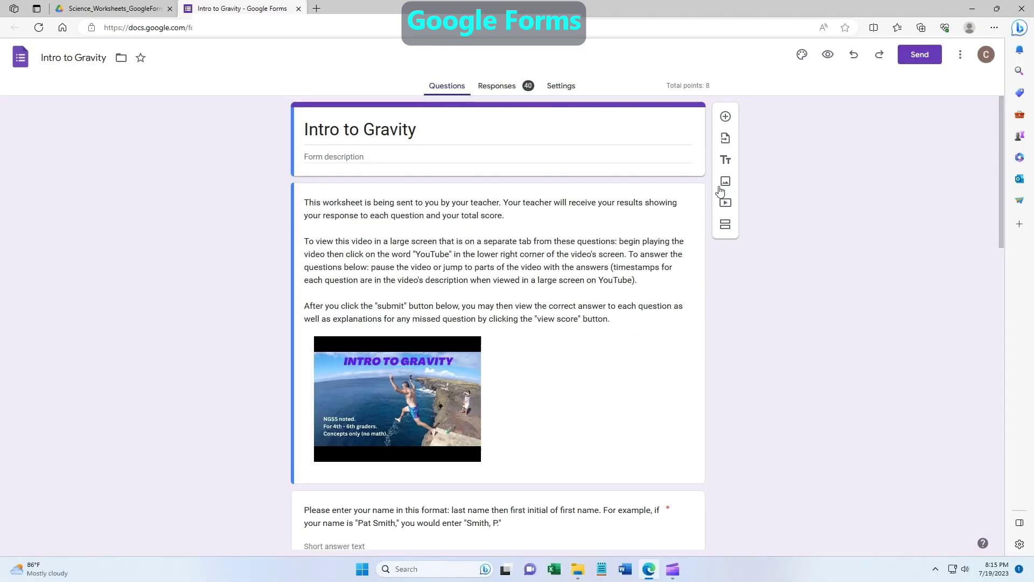
{"action": "left_click", "coordinate": [919, 55]}
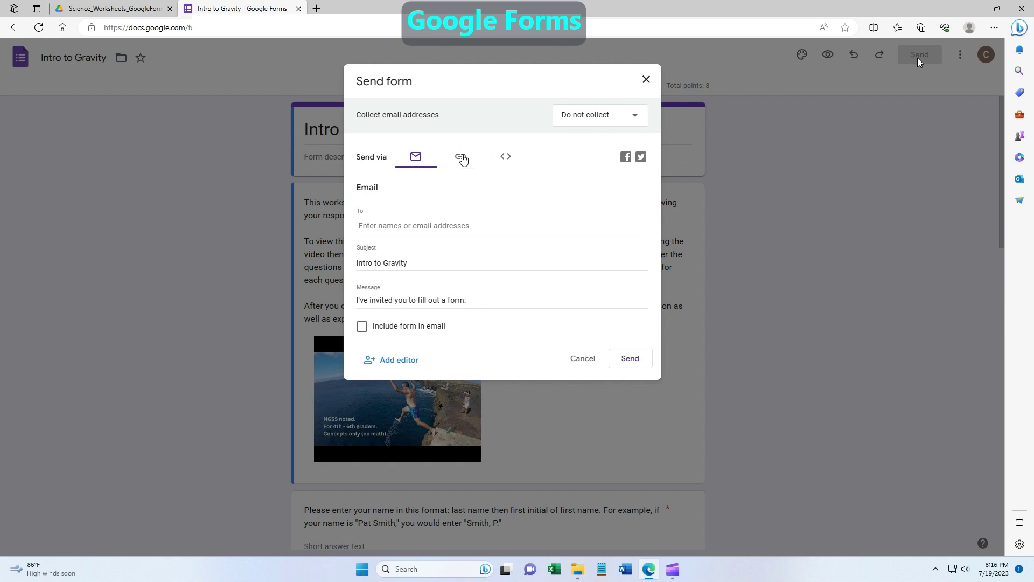
Copy the Intro to Gravity form link and paste it into the Worksheet On Gravity email
{"action": "left_click", "coordinate": [461, 156]}
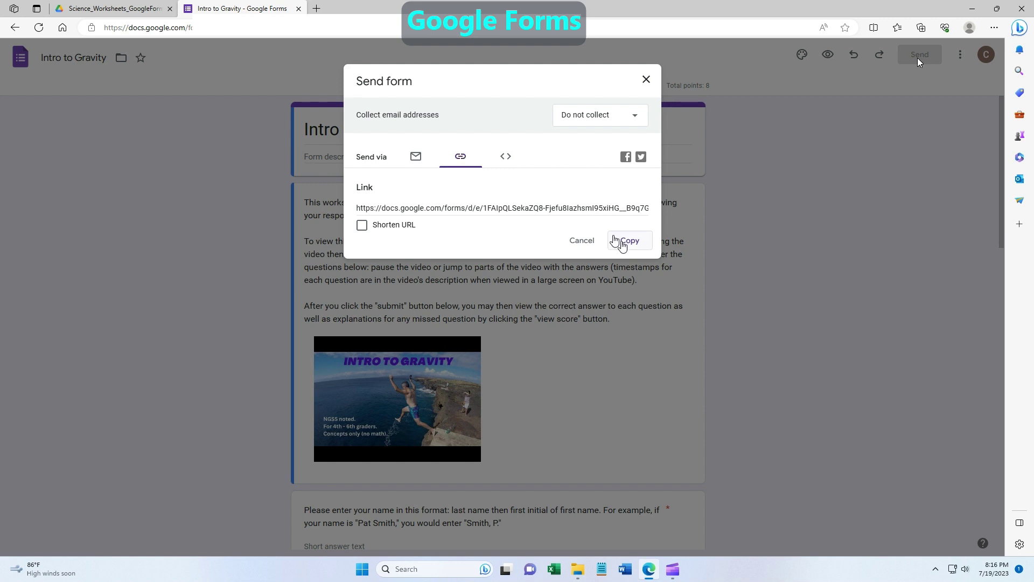
{"action": "left_click", "coordinate": [630, 239]}
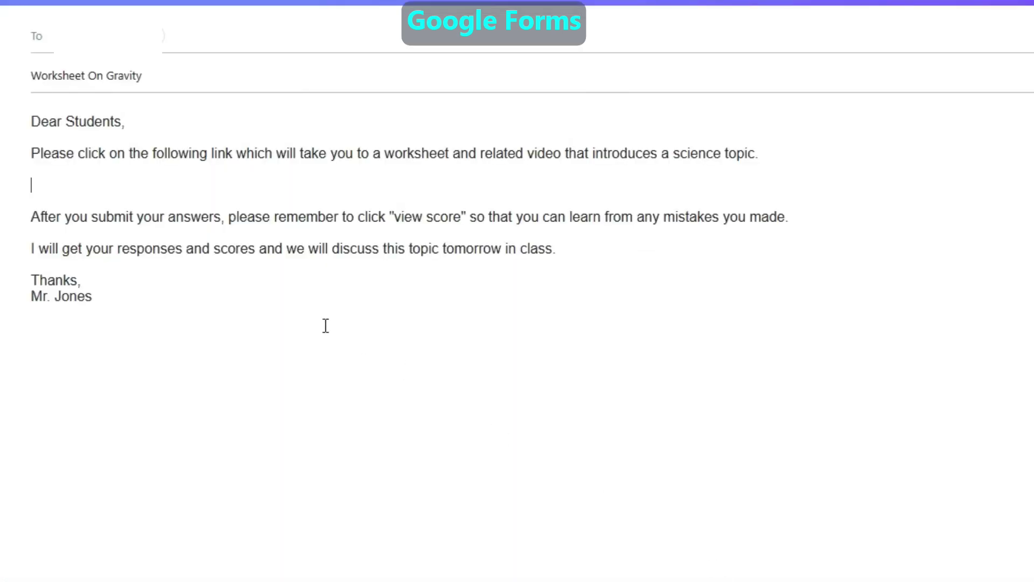
{"action": "right_click", "coordinate": [73, 187]}
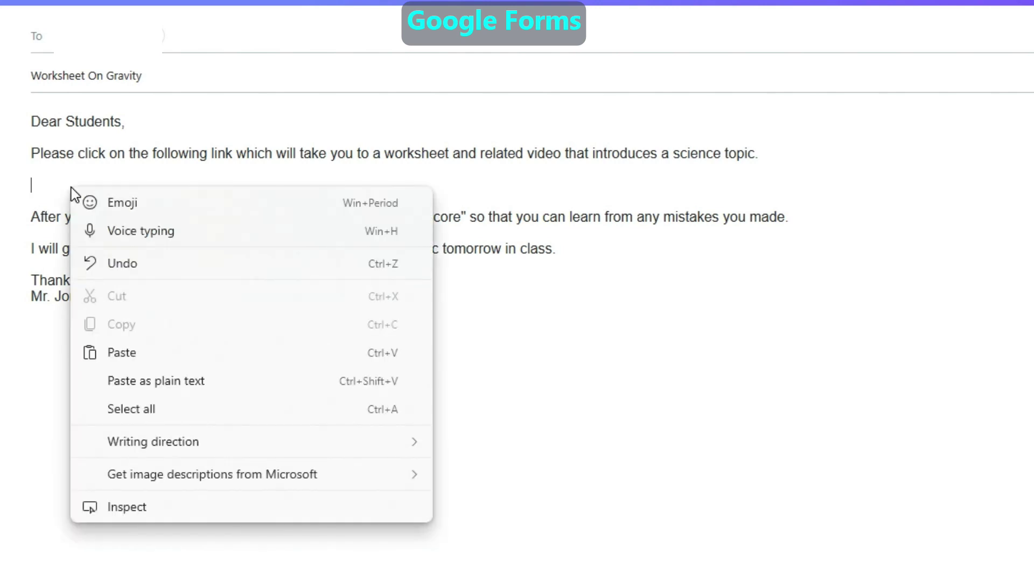
{"action": "left_click", "coordinate": [142, 351]}
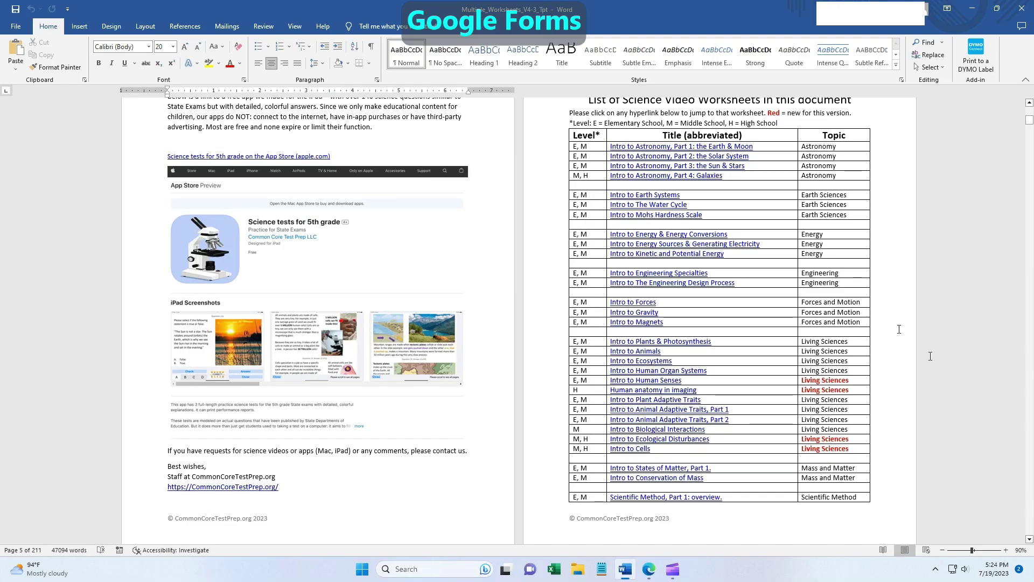
Jump to the Engineering Design Process worksheet and open the shared Science_Worksheets_GoogleForms folder
{"action": "left_click", "coordinate": [726, 285], "text": "ctrl"}
{"action": "scroll", "coordinate": [726, 282], "scroll_direction": "down", "scroll_amount": 5}
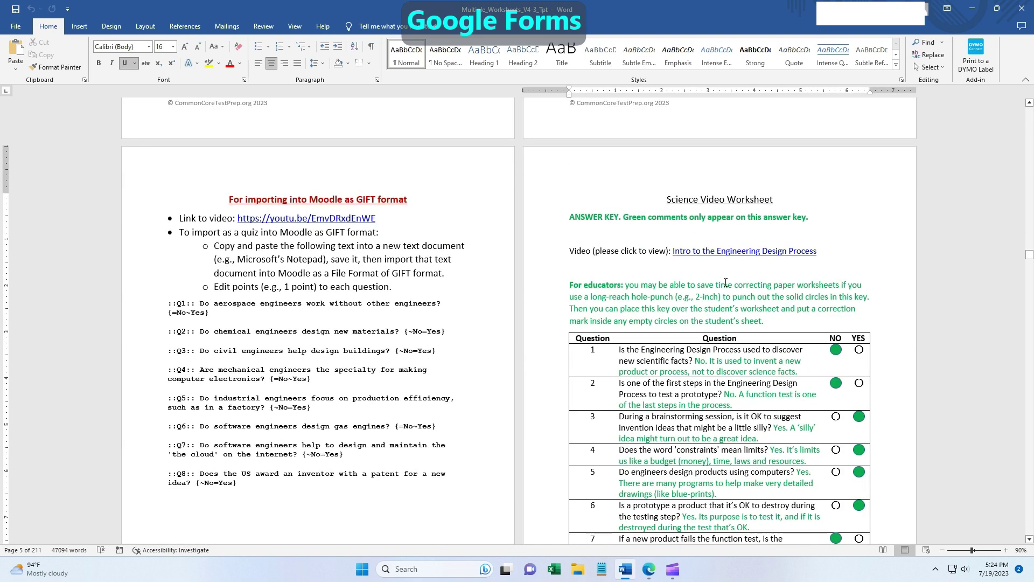
{"action": "scroll", "coordinate": [725, 282], "scroll_direction": "down", "scroll_amount": 3}
{"action": "scroll", "coordinate": [725, 281], "scroll_direction": "down", "scroll_amount": 5}
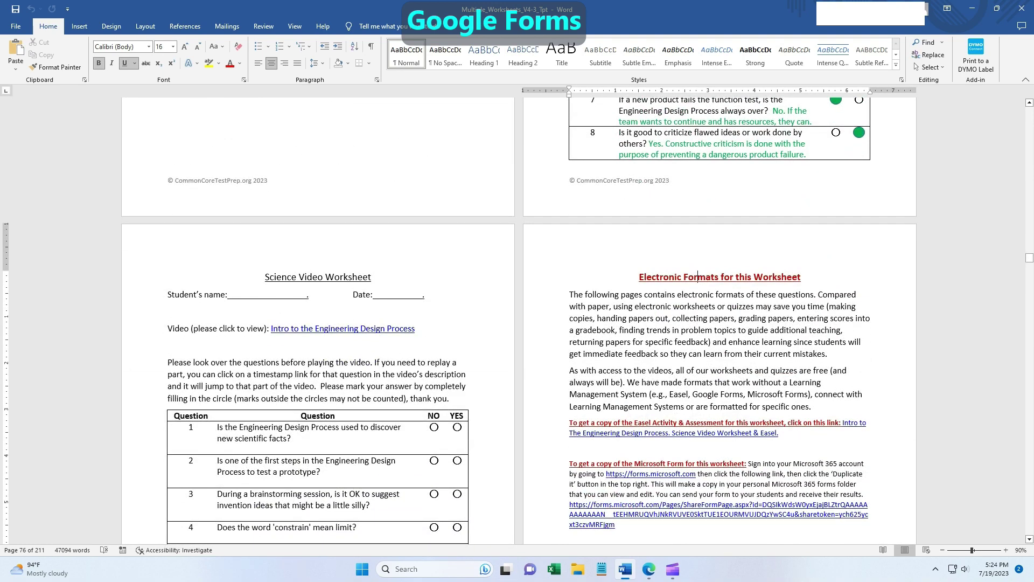
{"action": "scroll", "coordinate": [744, 192], "scroll_direction": "down", "scroll_amount": 5}
{"action": "left_click", "coordinate": [744, 192], "text": "ctrl"}
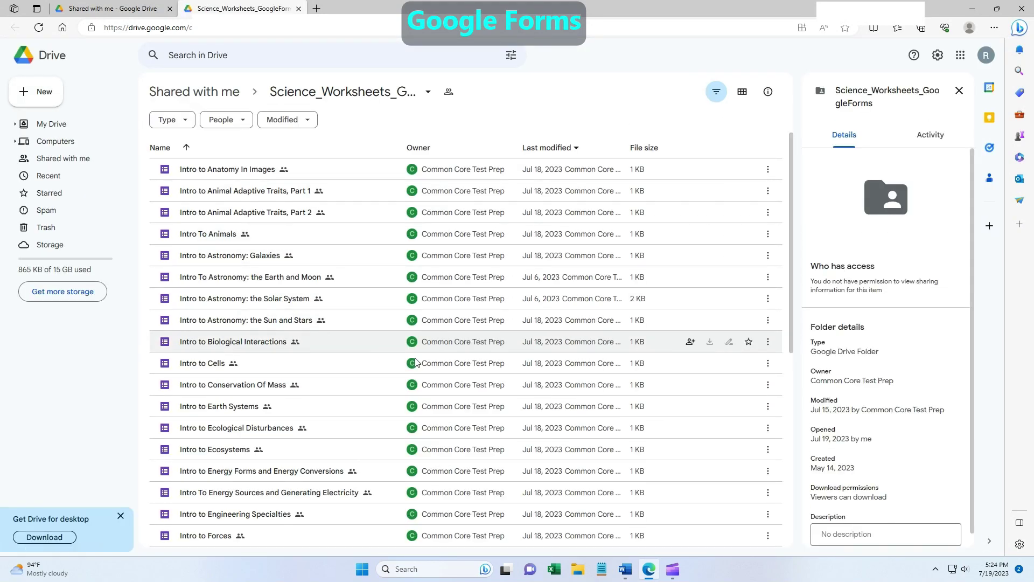
{"action": "scroll", "coordinate": [372, 371], "scroll_direction": "down", "scroll_amount": 5}
{"action": "scroll", "coordinate": [368, 403], "scroll_direction": "down", "scroll_amount": 5}
{"action": "scroll", "coordinate": [368, 403], "scroll_direction": "down", "scroll_amount": 3}
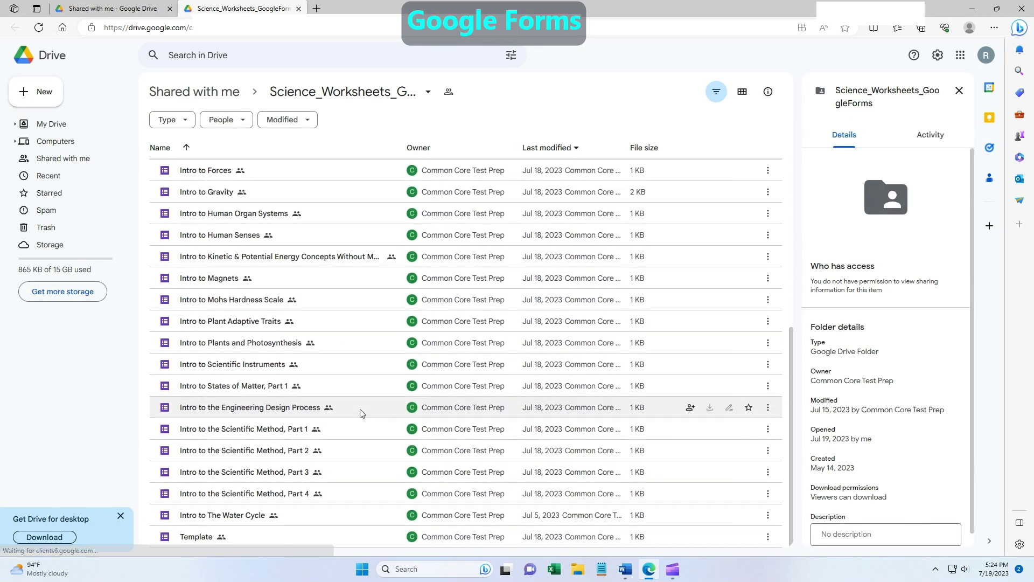
Copy Intro to the Engineering Design Process into My Drive and open My Drive
{"action": "right_click", "coordinate": [280, 412]}
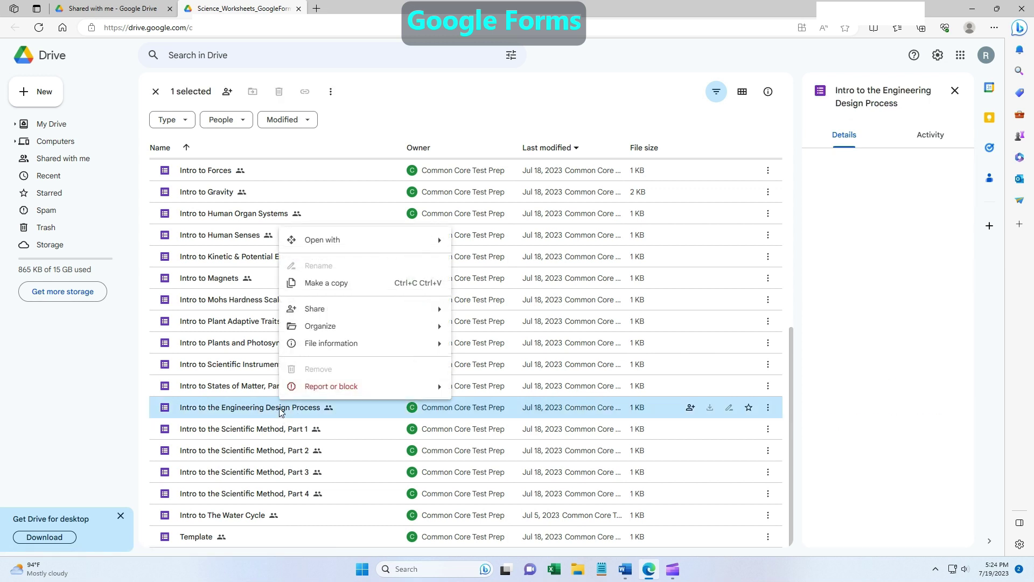
{"action": "left_click", "coordinate": [326, 283]}
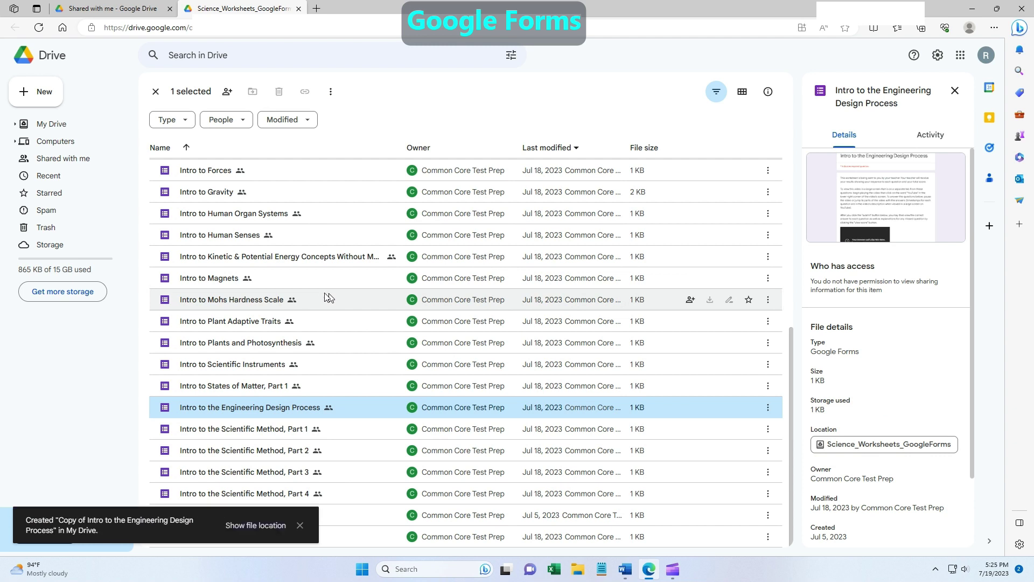
{"action": "left_click", "coordinate": [51, 124]}
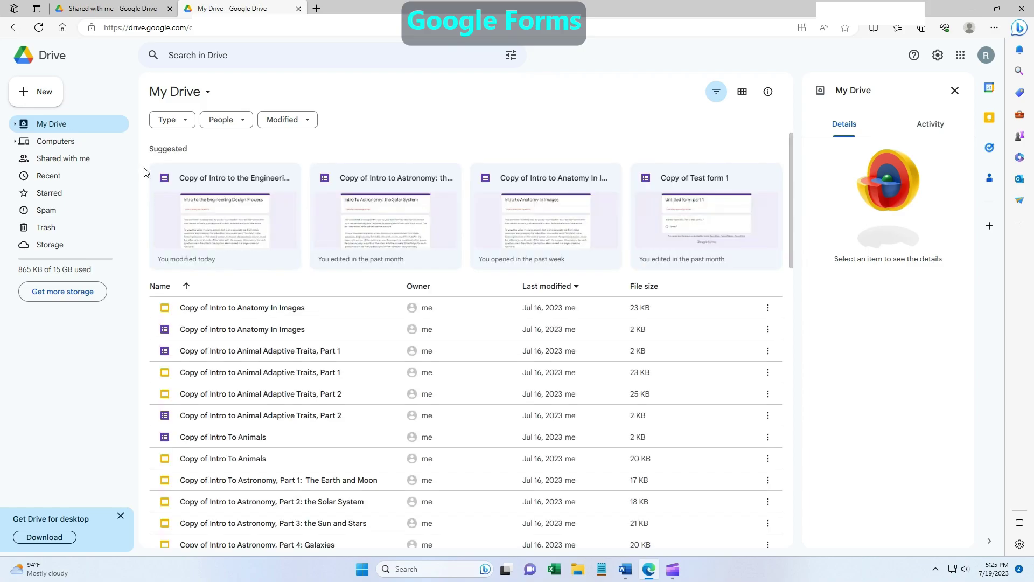
{"action": "scroll", "coordinate": [340, 334], "scroll_direction": "down", "scroll_amount": 3}
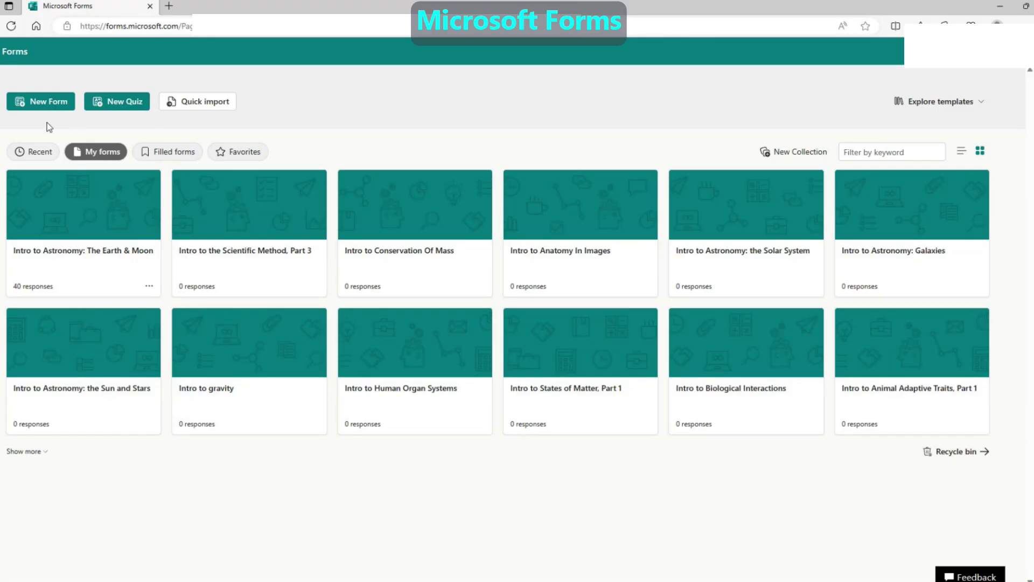
Answer No to questions 1 and 2 of the Earth & Moon quiz, submit, and view the 6/8 results
{"action": "left_click", "coordinate": [115, 217]}
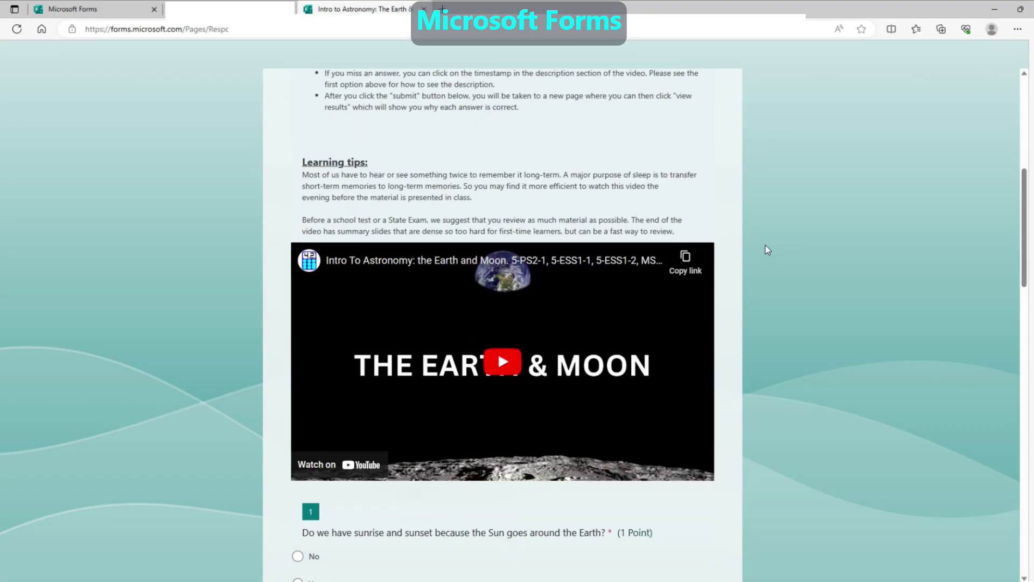
{"action": "scroll", "coordinate": [765, 245], "scroll_direction": "down", "scroll_amount": 2}
{"action": "scroll", "coordinate": [765, 245], "scroll_direction": "down", "scroll_amount": 2}
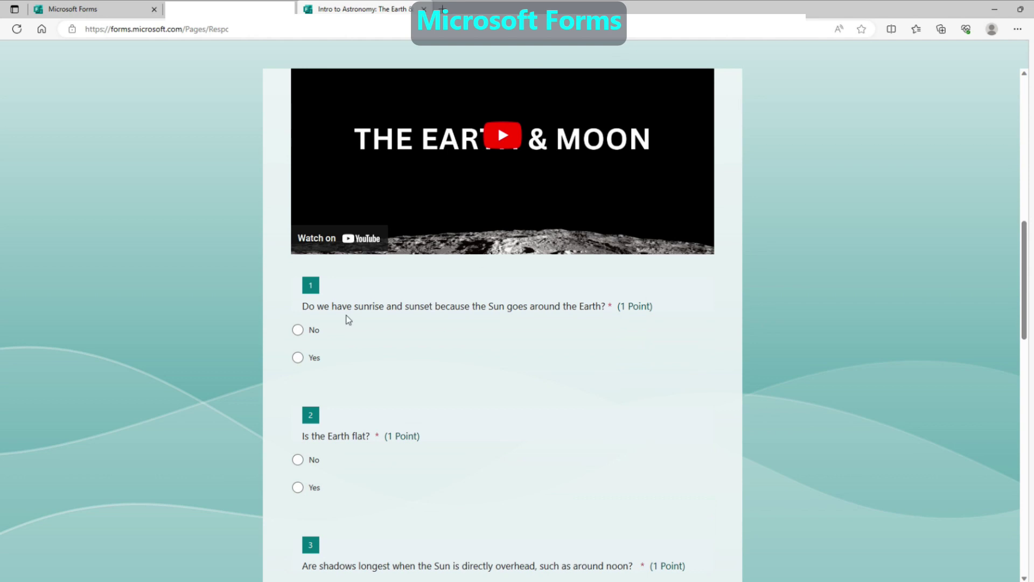
{"action": "left_click", "coordinate": [297, 330]}
{"action": "left_click", "coordinate": [298, 459]}
{"action": "scroll", "coordinate": [339, 444], "scroll_direction": "down", "scroll_amount": 5}
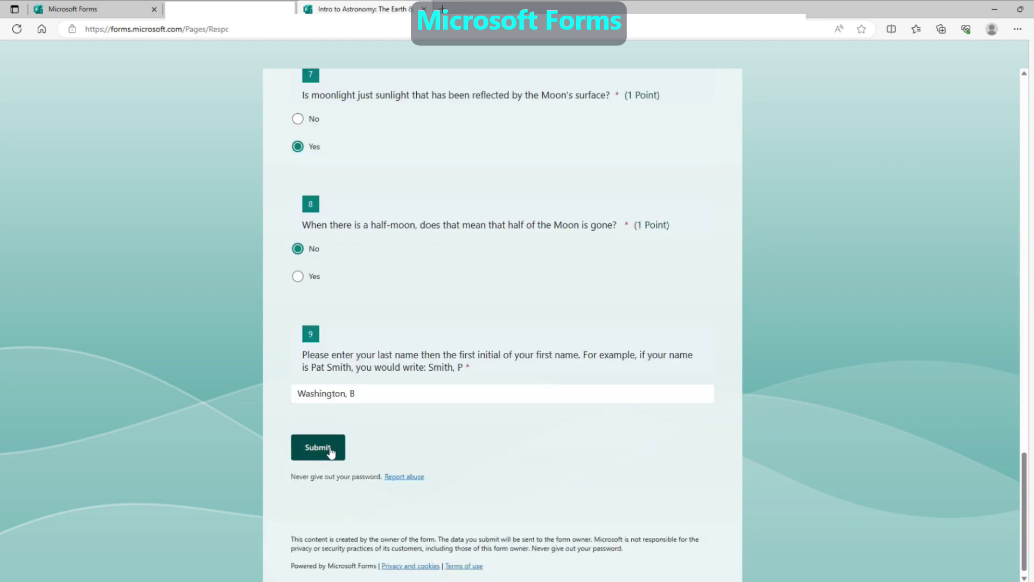
{"action": "left_click", "coordinate": [319, 447]}
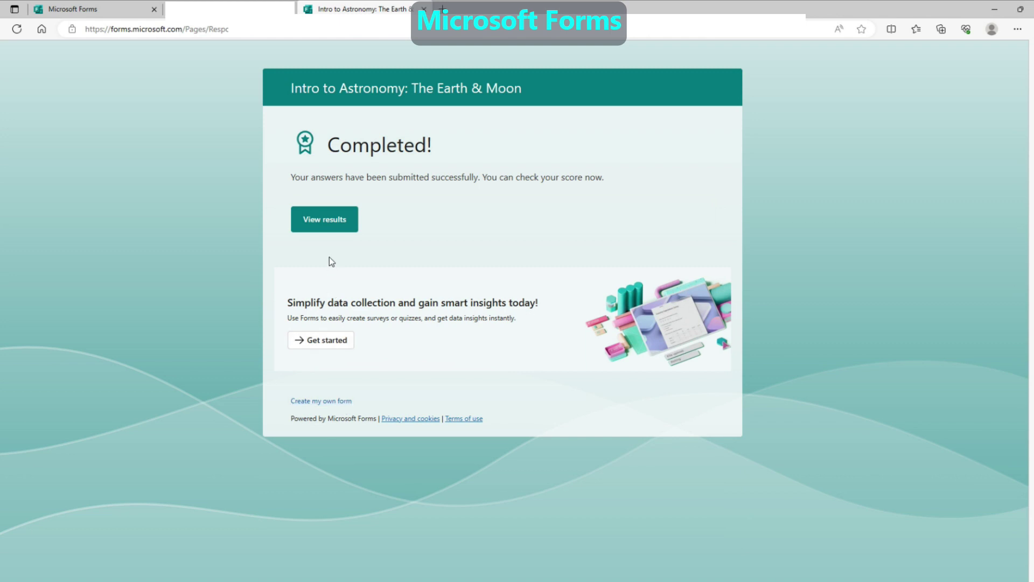
{"action": "left_click", "coordinate": [327, 219]}
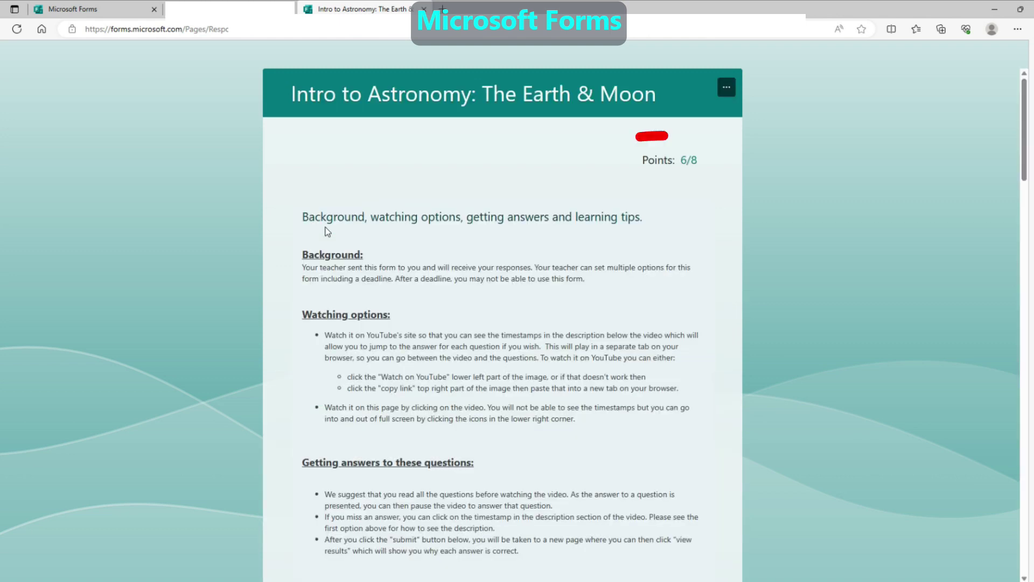
{"action": "scroll", "coordinate": [780, 292], "scroll_direction": "down", "scroll_amount": 3}
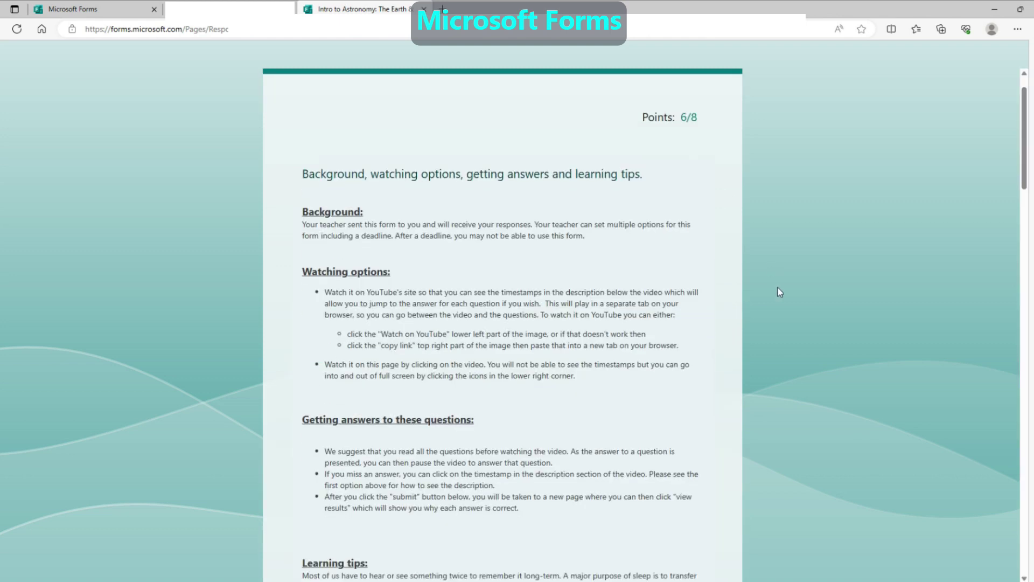
{"action": "scroll", "coordinate": [780, 291], "scroll_direction": "down", "scroll_amount": 6}
{"action": "scroll", "coordinate": [780, 291], "scroll_direction": "down", "scroll_amount": 4}
{"action": "scroll", "coordinate": [780, 292], "scroll_direction": "down", "scroll_amount": 2}
{"action": "scroll", "coordinate": [780, 292], "scroll_direction": "down", "scroll_amount": 1}
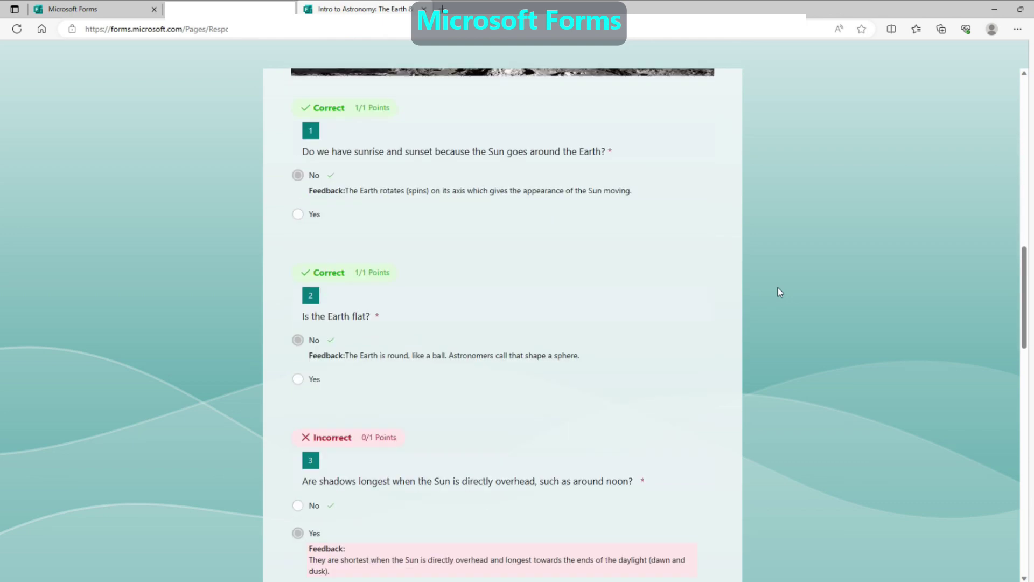
{"action": "scroll", "coordinate": [780, 292], "scroll_direction": "down", "scroll_amount": 2}
{"action": "scroll", "coordinate": [780, 292], "scroll_direction": "down", "scroll_amount": 1}
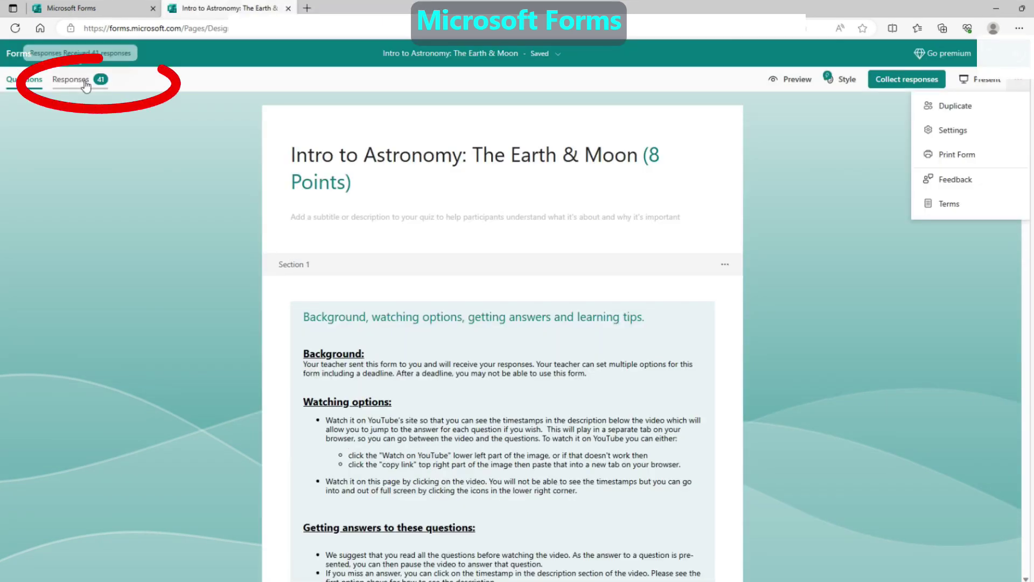
Review the Earth & Moon quiz's 41 responses (average 7.5) and export them to Excel
{"action": "left_click", "coordinate": [71, 80]}
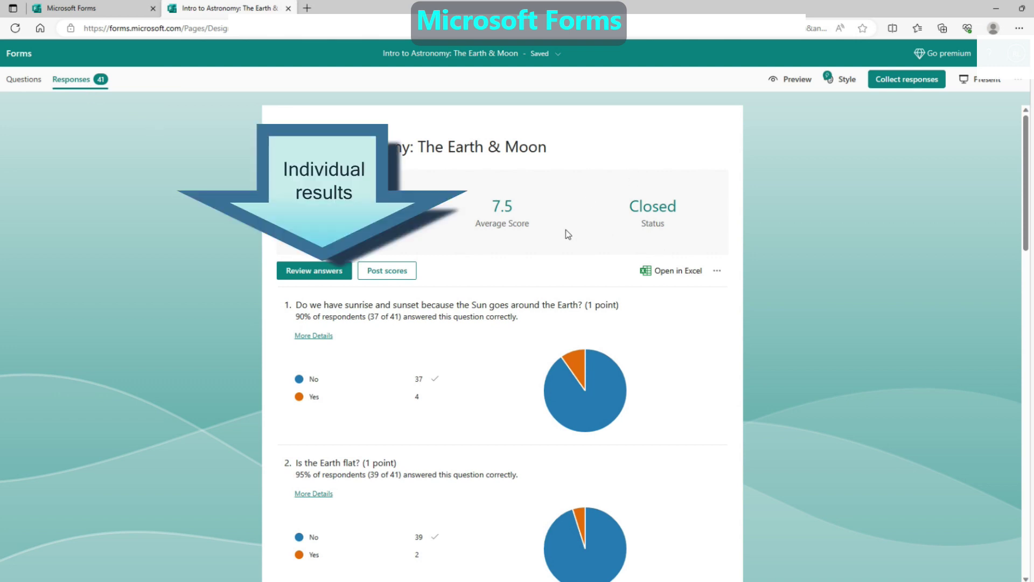
{"action": "left_click", "coordinate": [666, 272]}
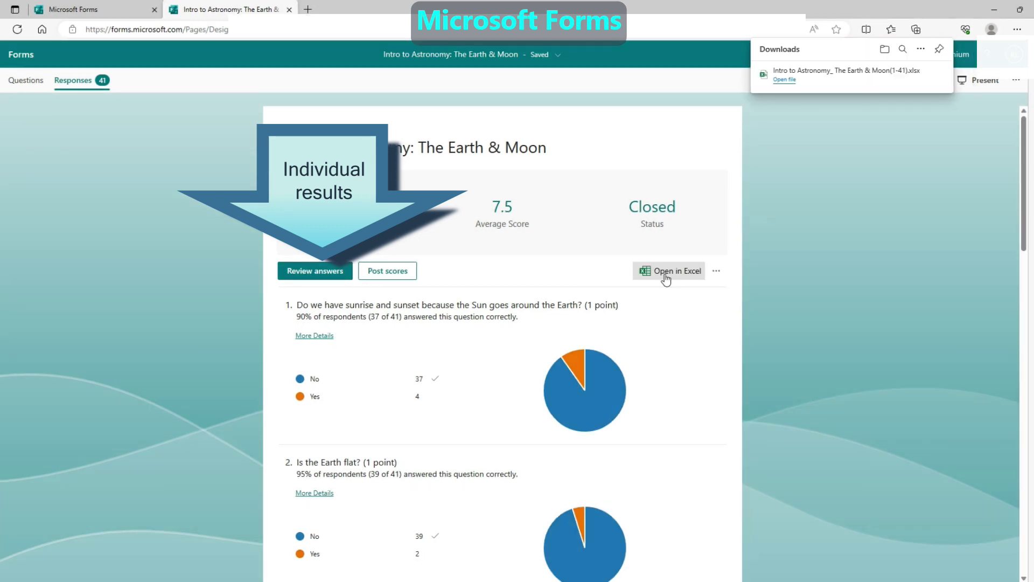
In the downloaded workbook, enable editing, hide columns G and H, and sort by last name A to Z
{"action": "left_click", "coordinate": [783, 80]}
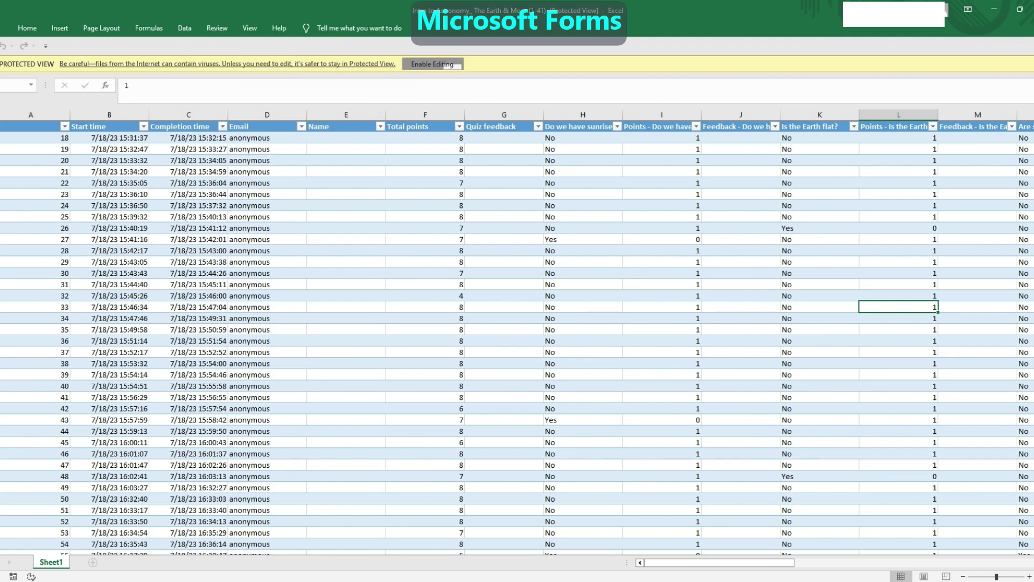
{"action": "left_click", "coordinate": [432, 64]}
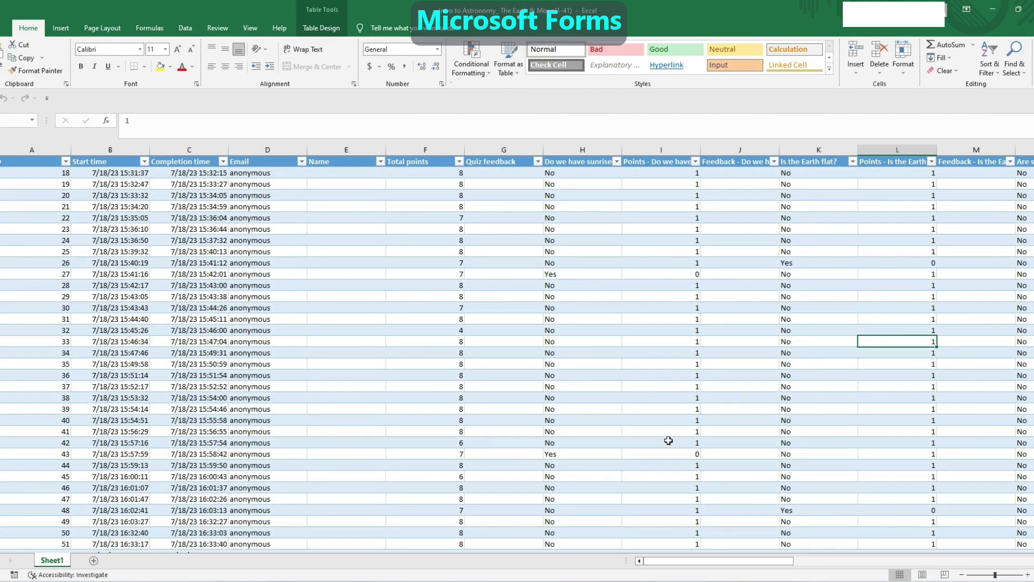
{"action": "left_click_drag", "start_coordinate": [696, 562], "coordinate": [776, 561]}
{"action": "left_click_drag", "start_coordinate": [110, 149], "coordinate": [189, 150]}
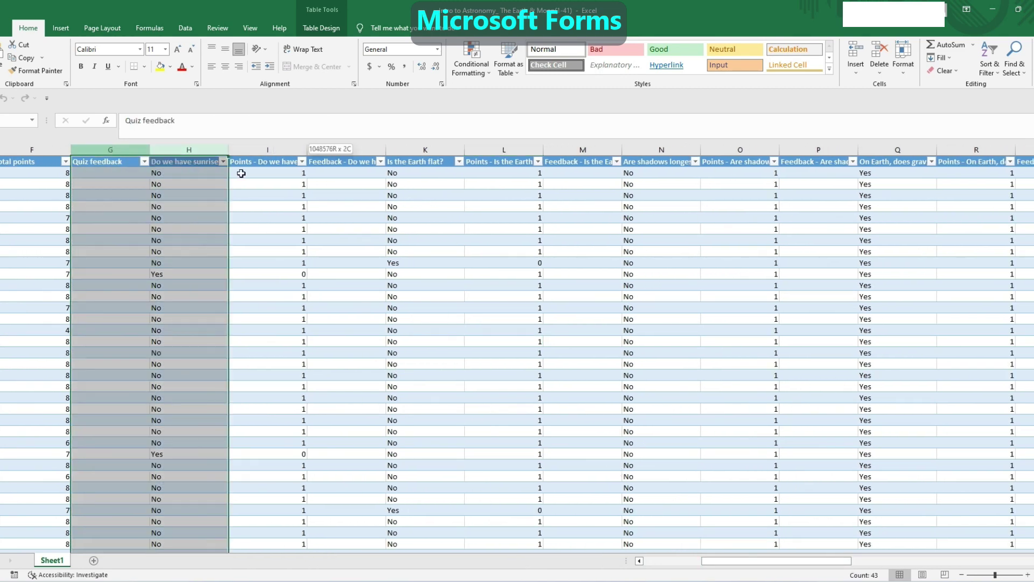
{"action": "mouse_move", "coordinate": [241, 174]}
{"action": "left_mouse_down"}
{"action": "mouse_move", "coordinate": [1031, 150]}
{"action": "mouse_move", "coordinate": [747, 158]}
{"action": "left_mouse_up"}
{"action": "right_click", "coordinate": [736, 151]}
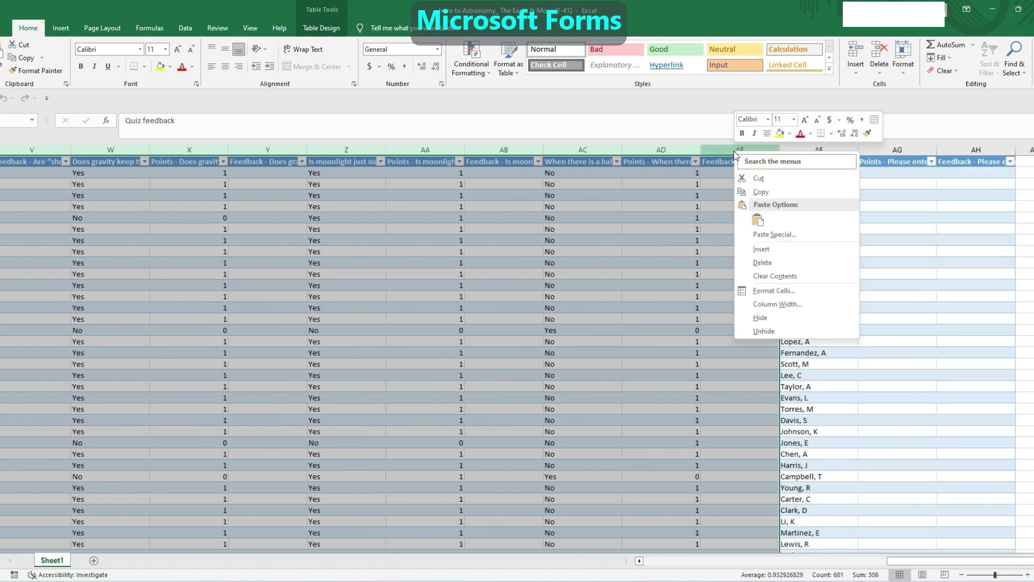
{"action": "left_click", "coordinate": [760, 318]}
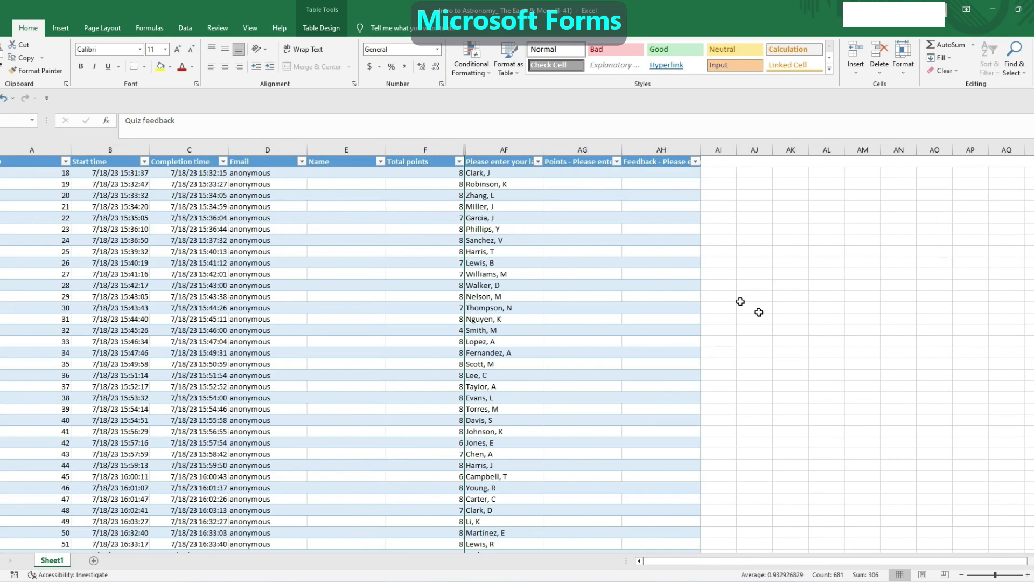
{"action": "left_click", "coordinate": [537, 161]}
{"action": "left_click", "coordinate": [436, 173]}
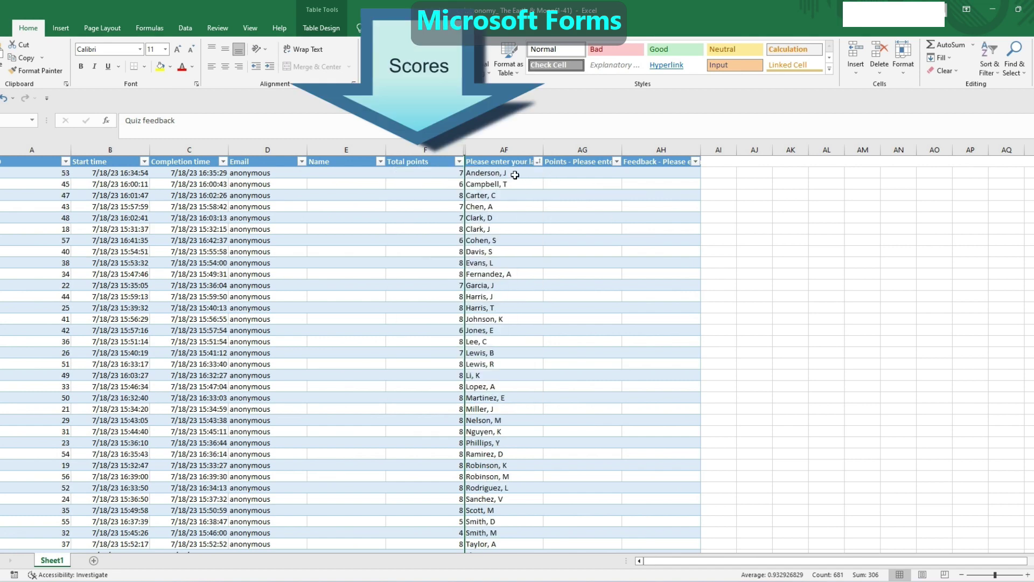
{"action": "scroll", "coordinate": [587, 197], "scroll_direction": "down", "scroll_amount": 5}
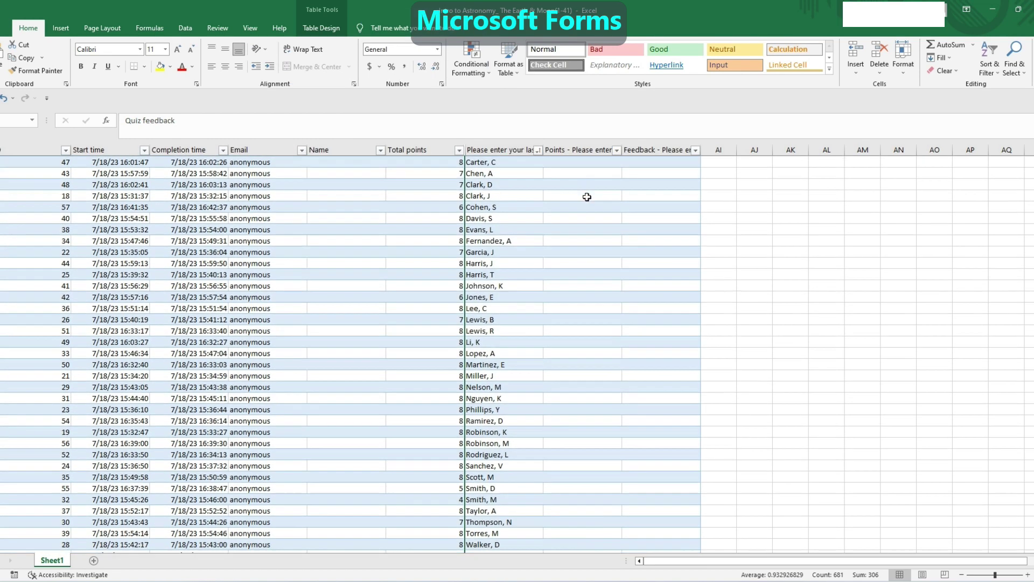
{"action": "scroll", "coordinate": [588, 197], "scroll_direction": "down", "scroll_amount": 5}
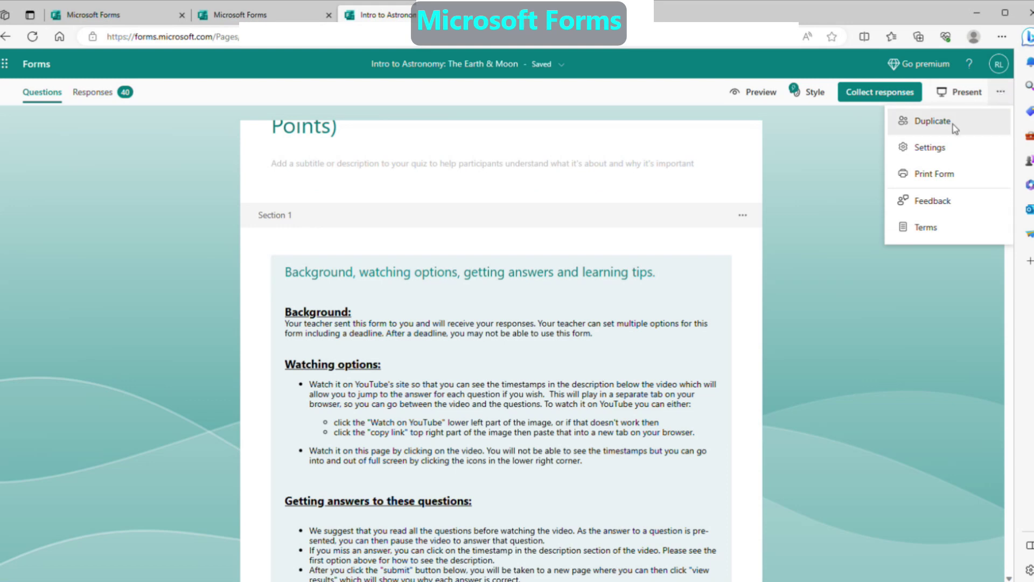
Copy the Earth & Moon quiz's student response link from the Send and collect responses dialog
{"action": "left_click", "coordinate": [938, 147]}
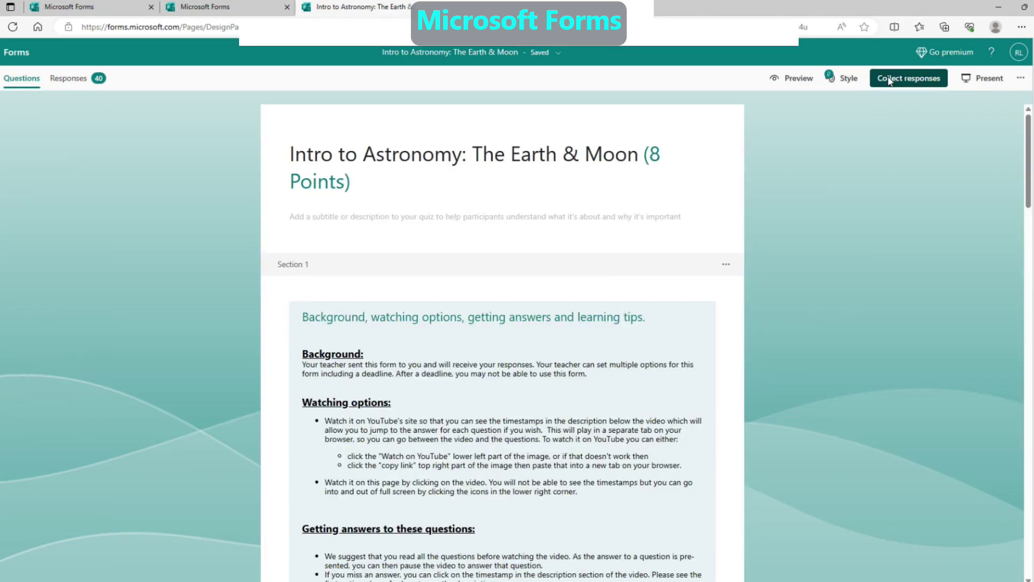
{"action": "left_click", "coordinate": [888, 78]}
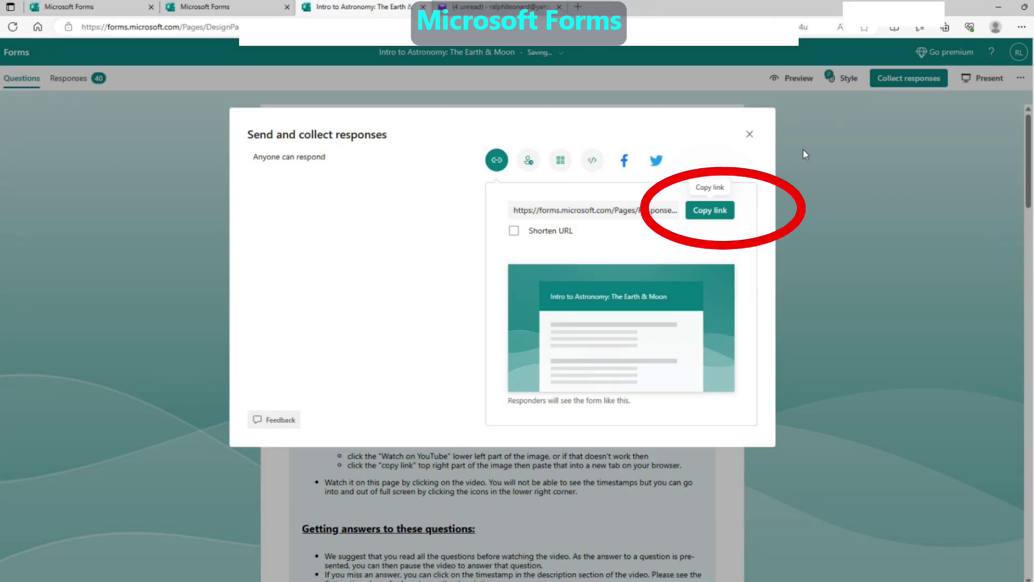
{"action": "left_click", "coordinate": [710, 210]}
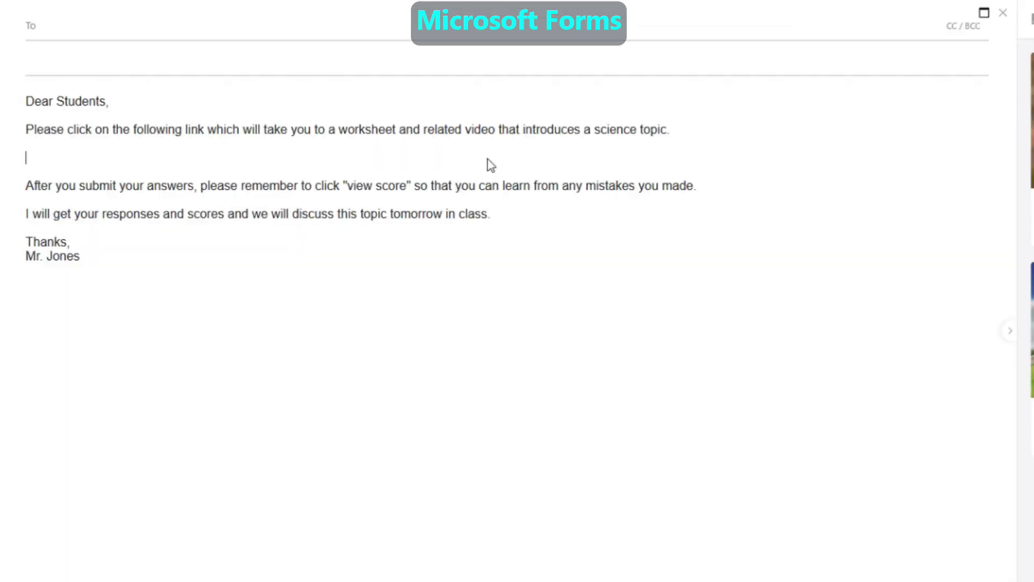
Paste the quiz response link on the blank line below the email's first sentence
{"action": "key", "text": "ctrl+v"}
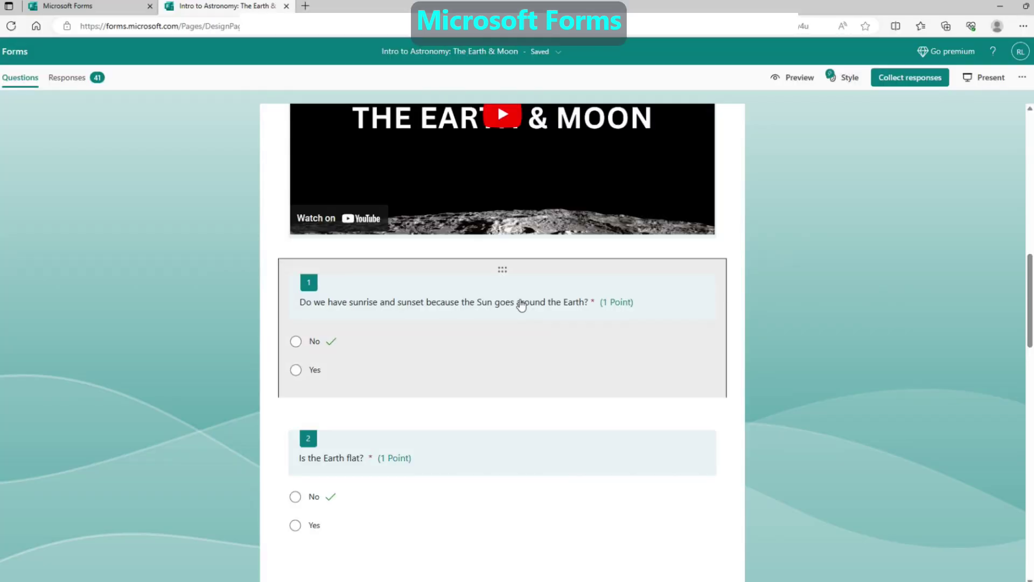
Append 'You can edit' to question 1's sunrise-and-sunset text, then return to Word
{"action": "left_click", "coordinate": [521, 306]}
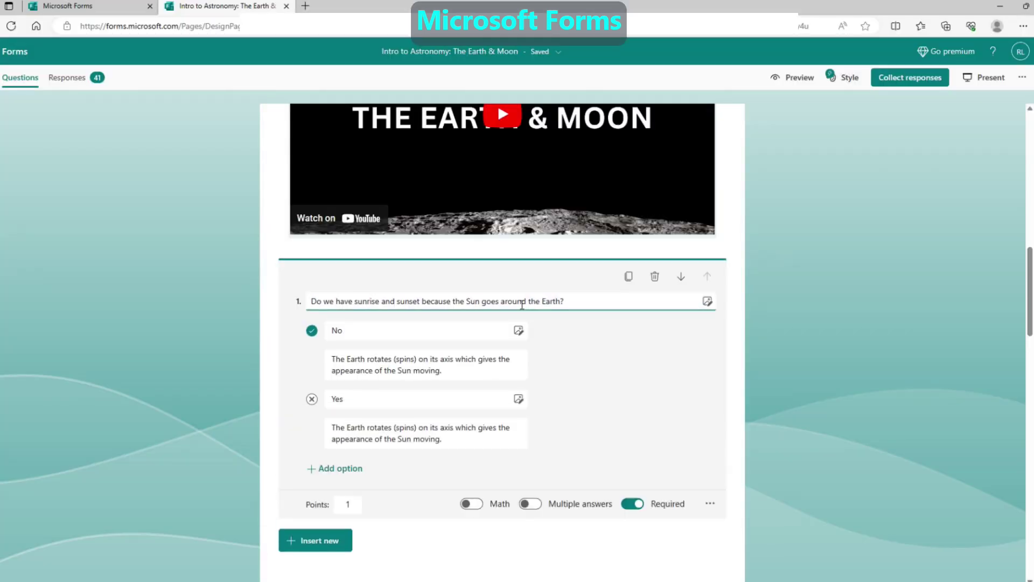
{"action": "triple_click", "coordinate": [566, 305]}
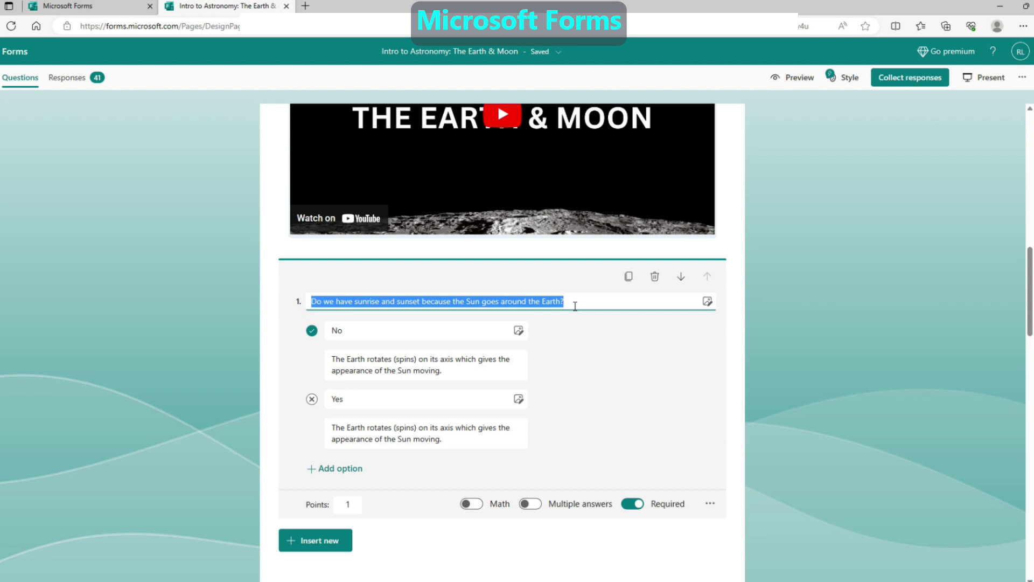
{"action": "left_click", "coordinate": [576, 305]}
{"action": "type", "text": "You"}
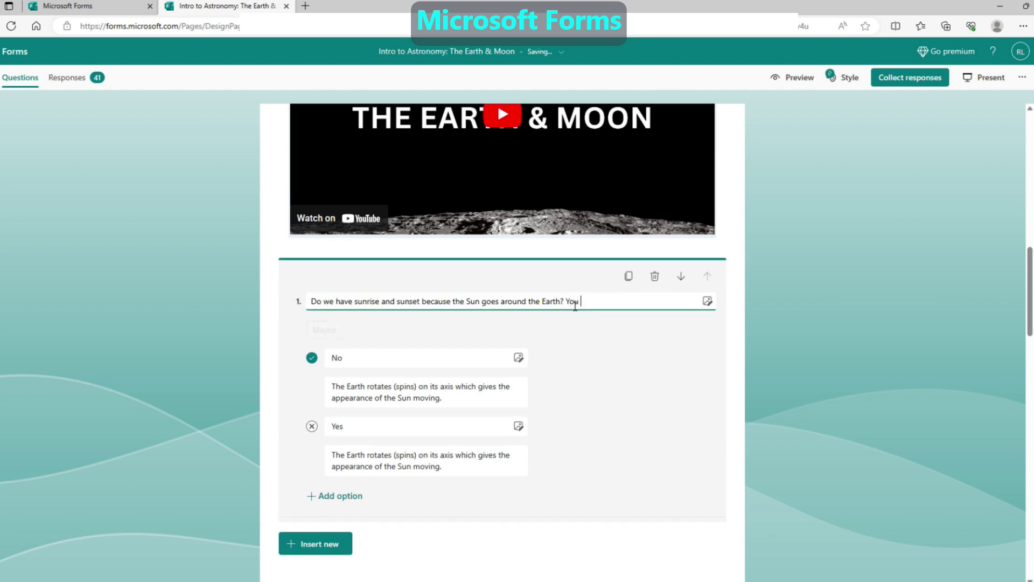
{"action": "type", "text": " can edit this"}
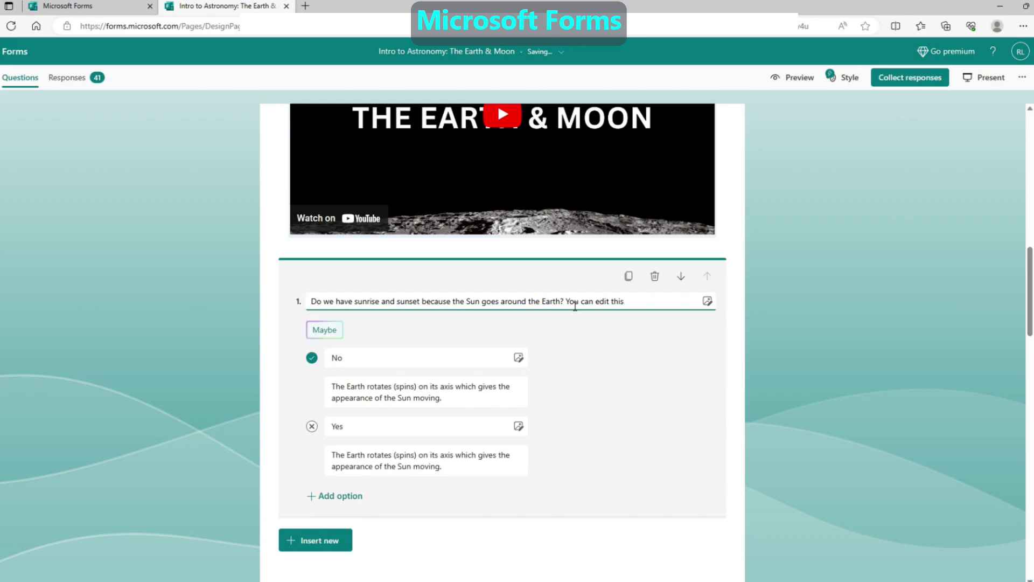
{"action": "key", "text": "alt+Tab"}
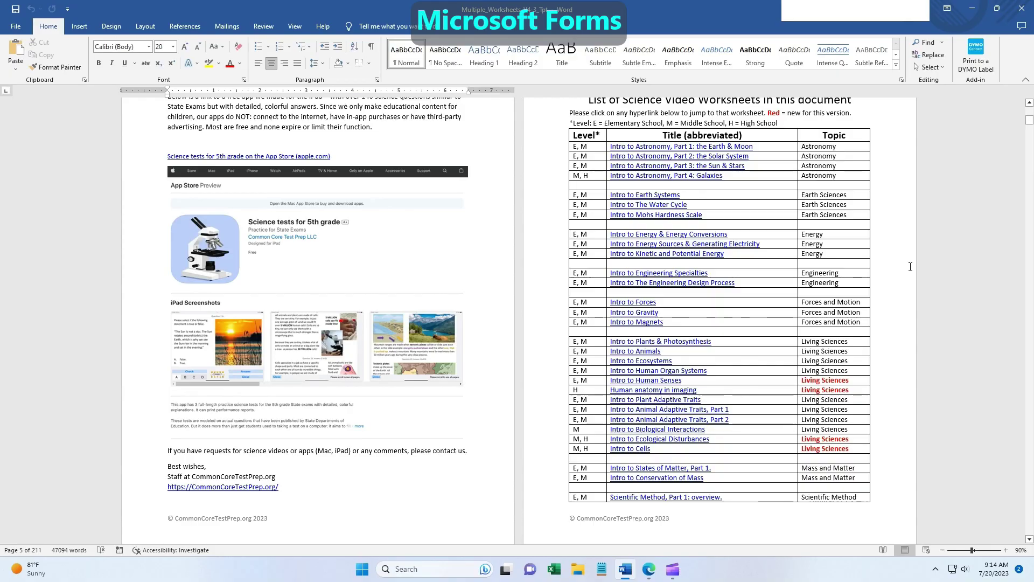
Follow the Water Cycle worksheet's Microsoft Form link to create 'Intro to The Water Cycle (Copy)'
{"action": "left_click", "coordinate": [682, 207], "text": "ctrl"}
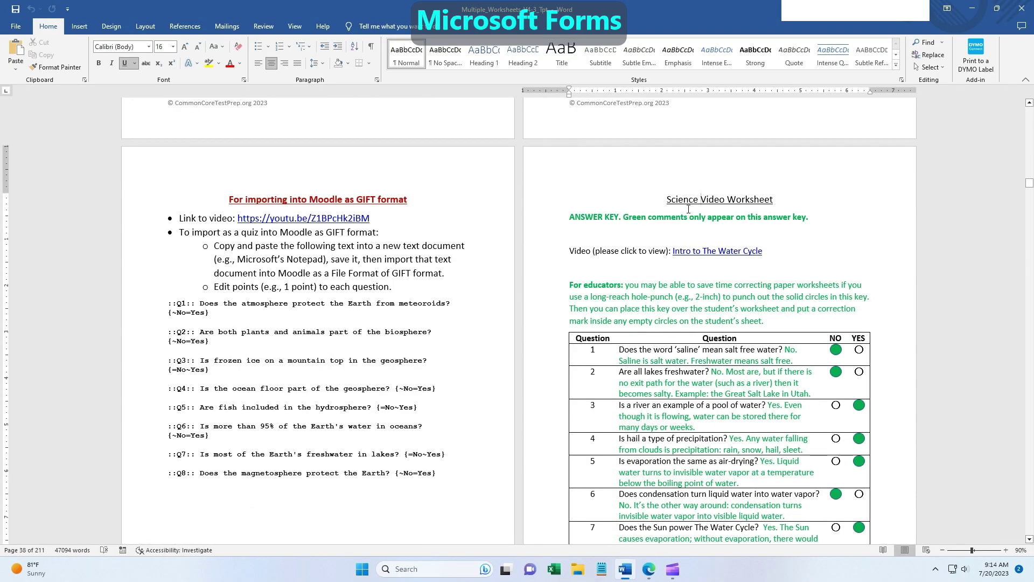
{"action": "scroll", "coordinate": [692, 216], "scroll_direction": "down", "scroll_amount": 10}
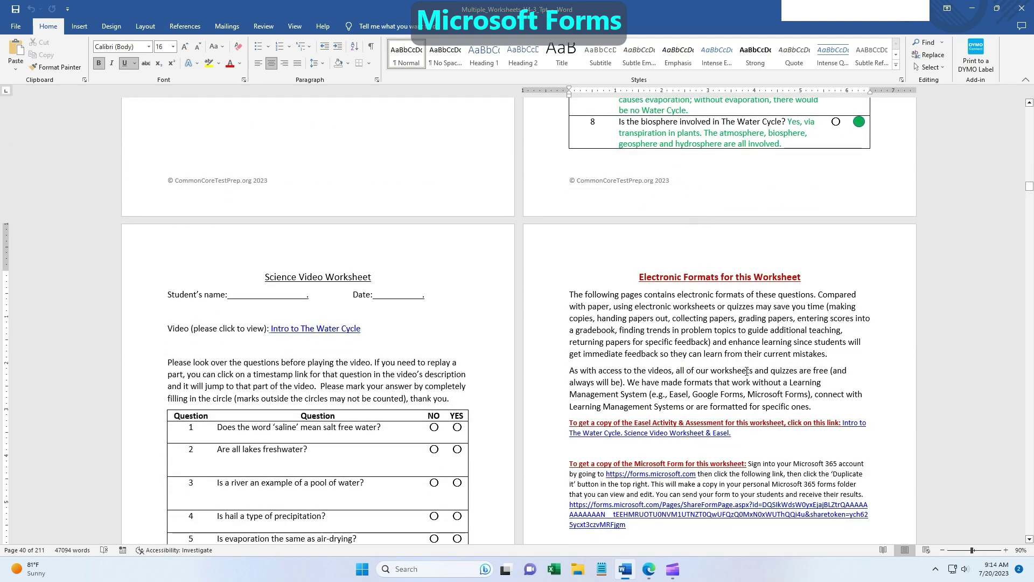
{"action": "left_click", "coordinate": [710, 517], "text": "ctrl"}
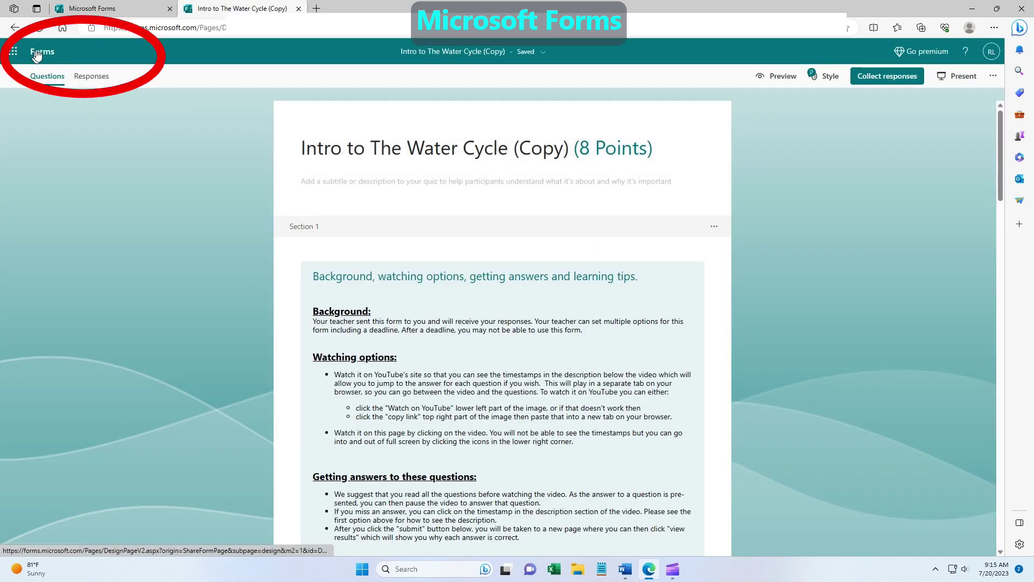
{"action": "left_click", "coordinate": [37, 55]}
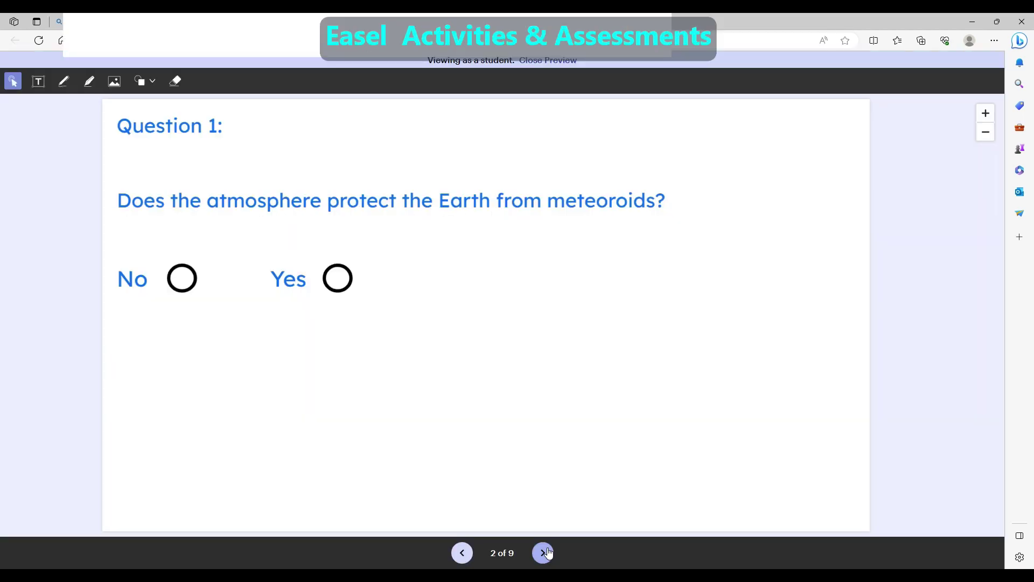
Answer Yes for meteoroids, Yes for biosphere after retrying, and No for frozen ice
{"action": "left_click", "coordinate": [338, 278]}
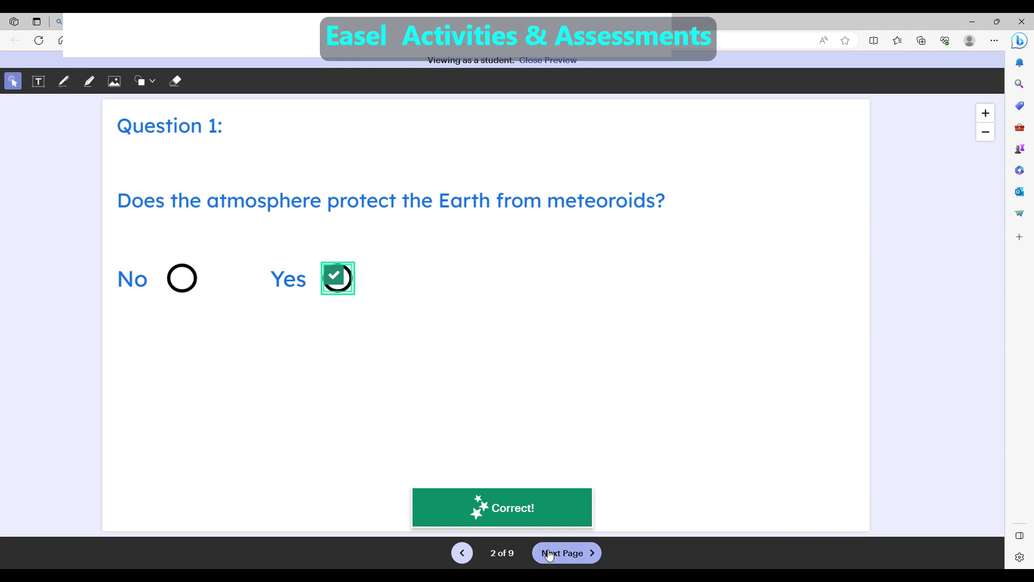
{"action": "left_click", "coordinate": [562, 552]}
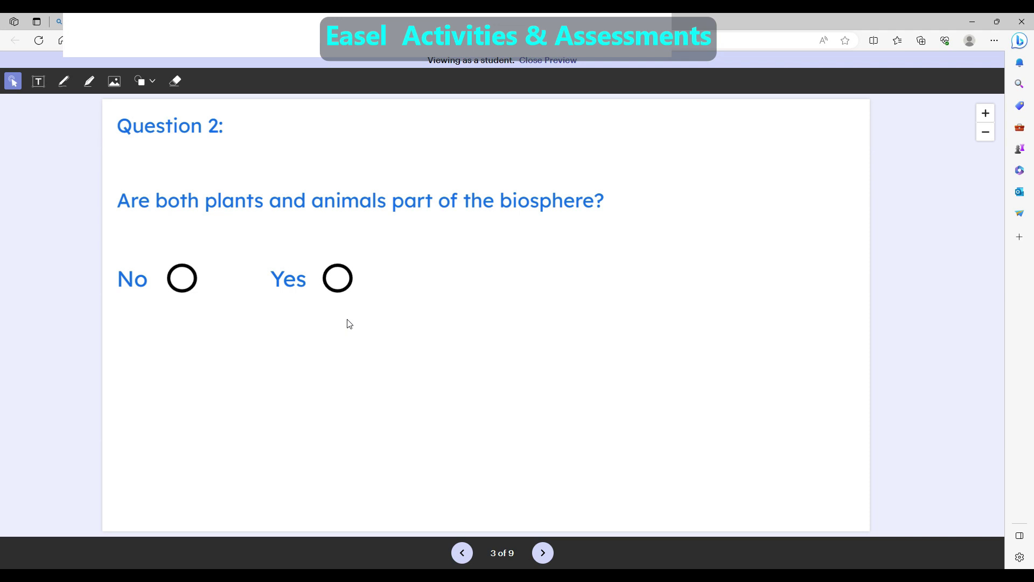
{"action": "left_click", "coordinate": [182, 279]}
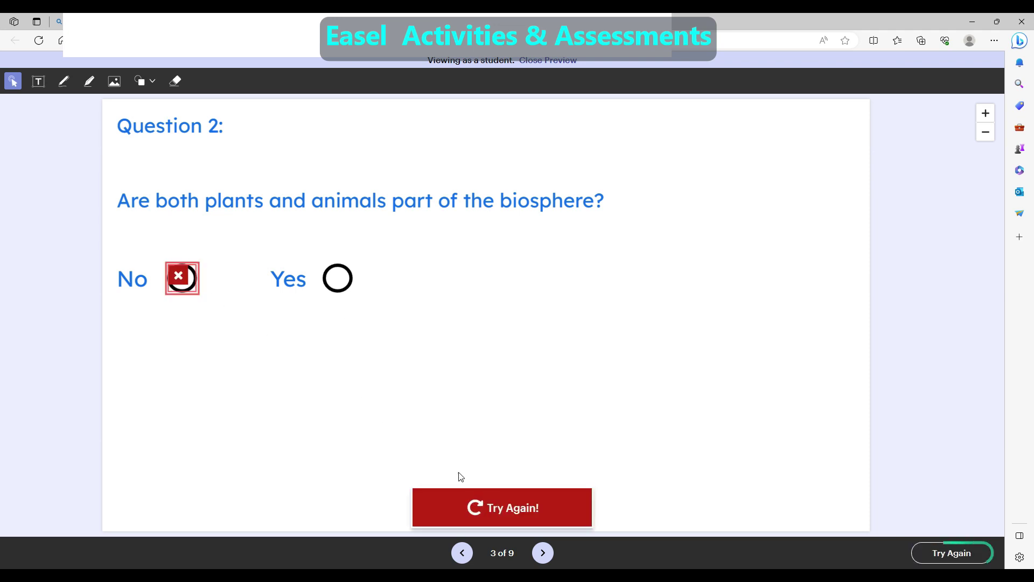
{"action": "left_click", "coordinate": [495, 505]}
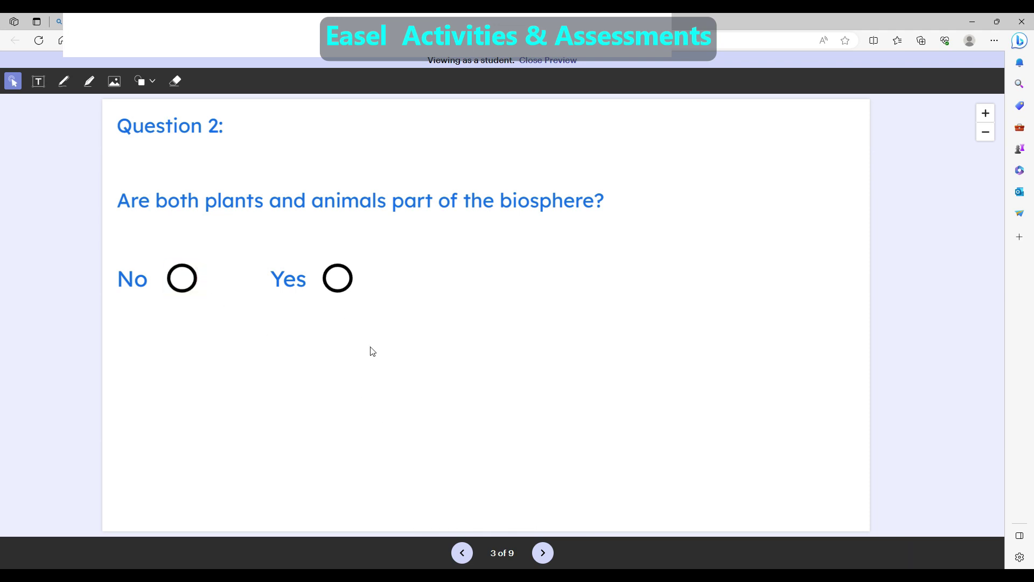
{"action": "left_click", "coordinate": [338, 279]}
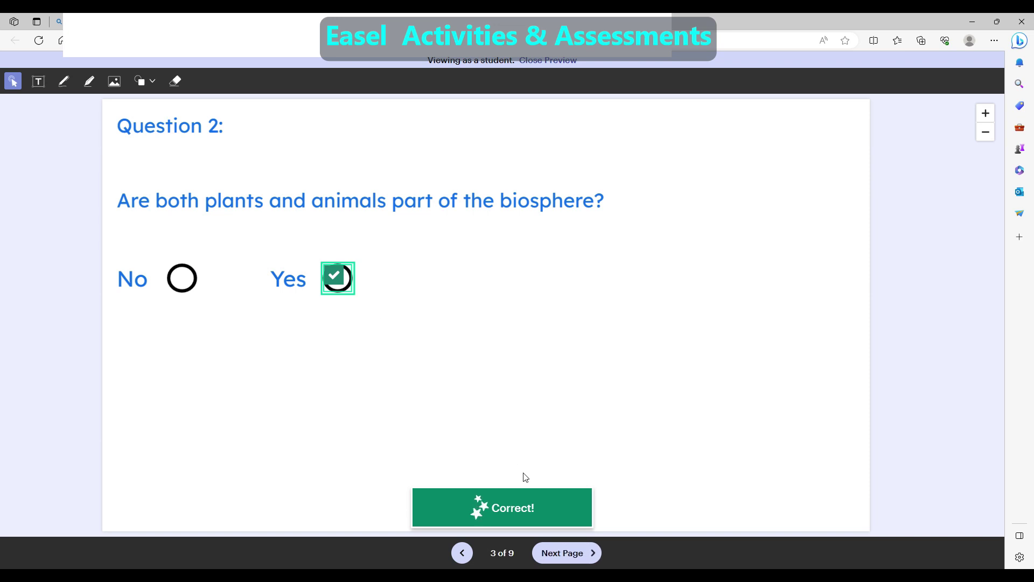
{"action": "left_click", "coordinate": [552, 555]}
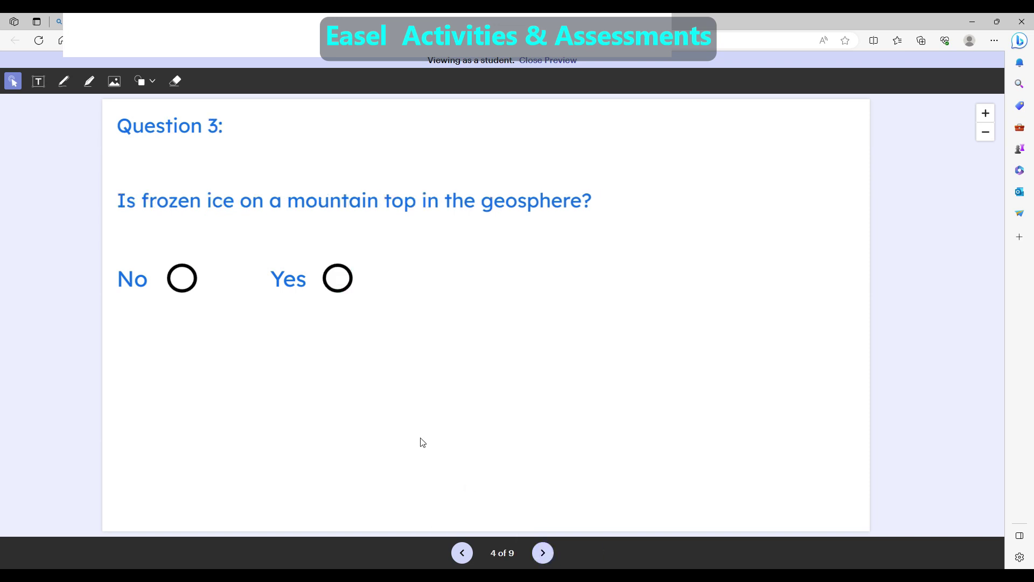
{"action": "left_click", "coordinate": [181, 278]}
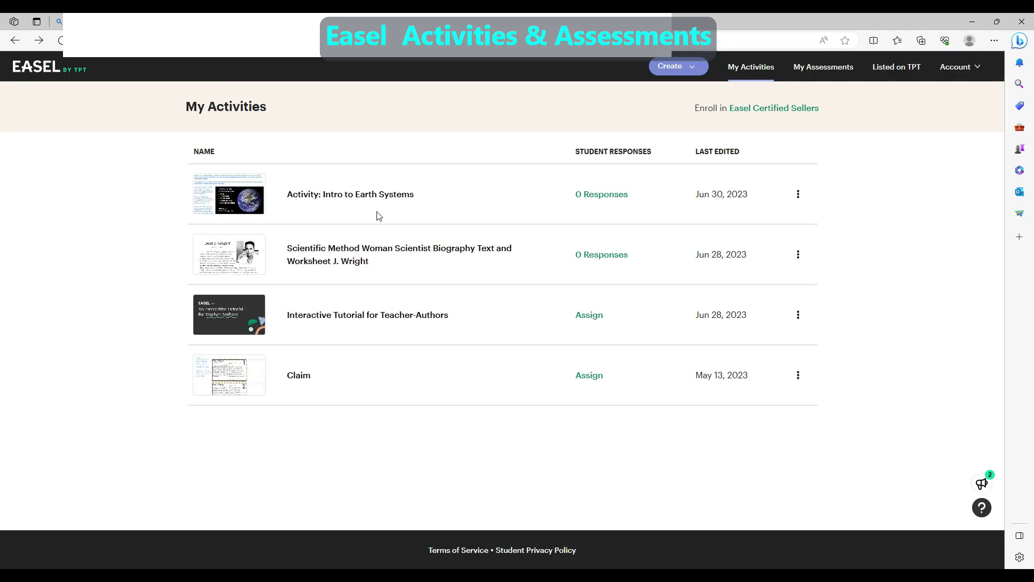
Preview Intro to Earth Systems as a student and answer No to the symbiotic competition question
{"action": "left_click", "coordinate": [372, 196]}
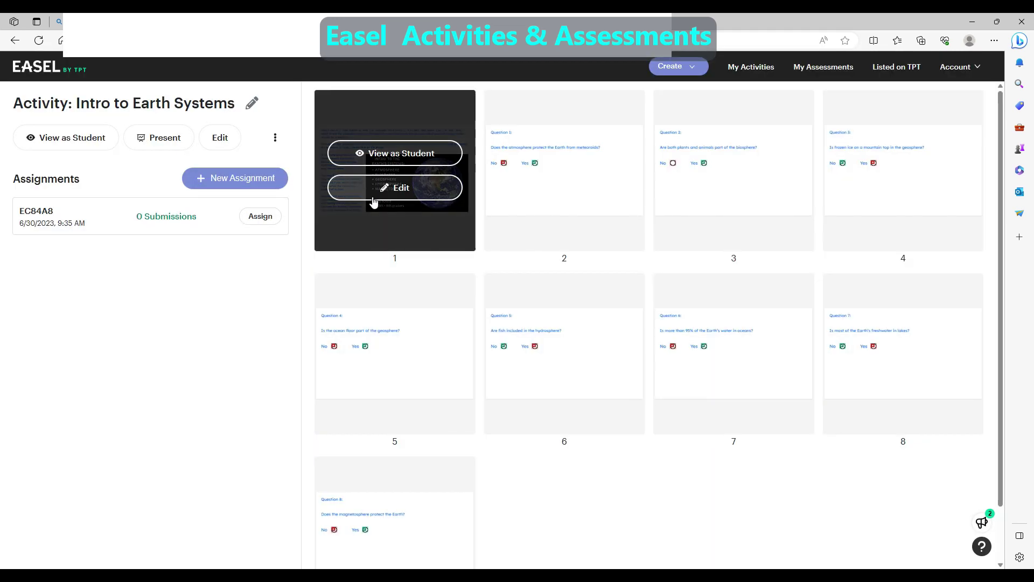
{"action": "left_click", "coordinate": [390, 156]}
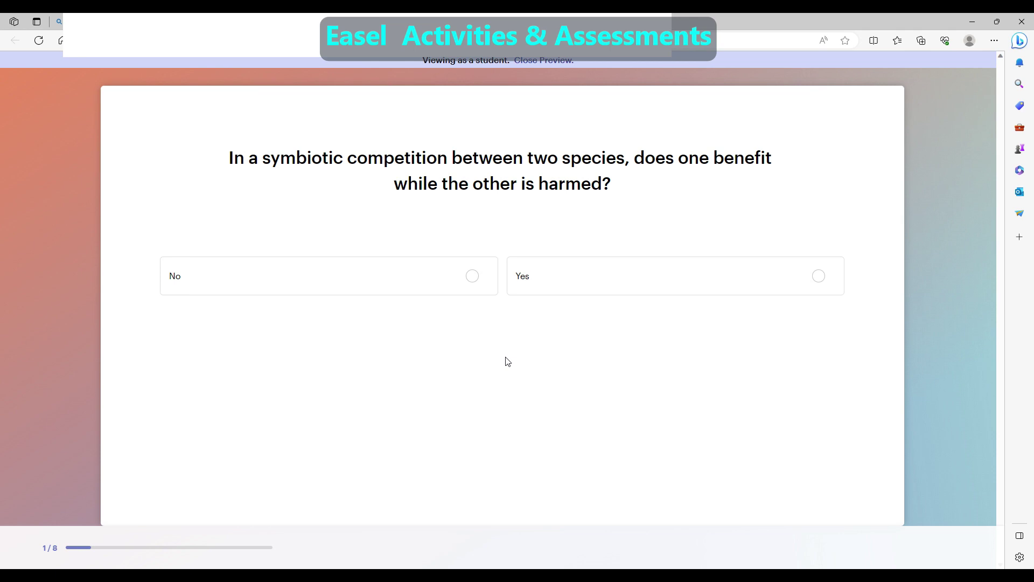
{"action": "left_click", "coordinate": [473, 277]}
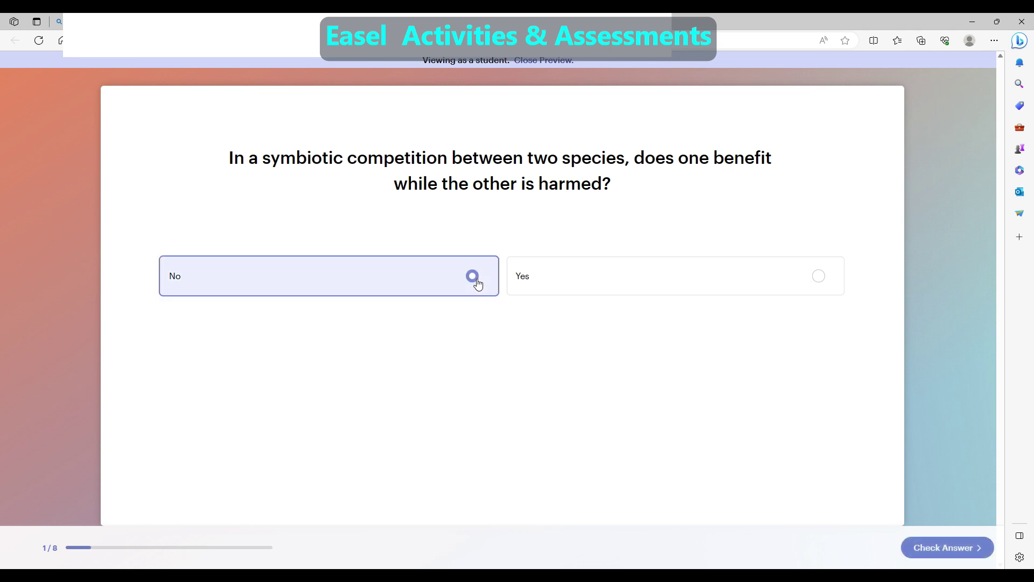
{"action": "left_click", "coordinate": [941, 546]}
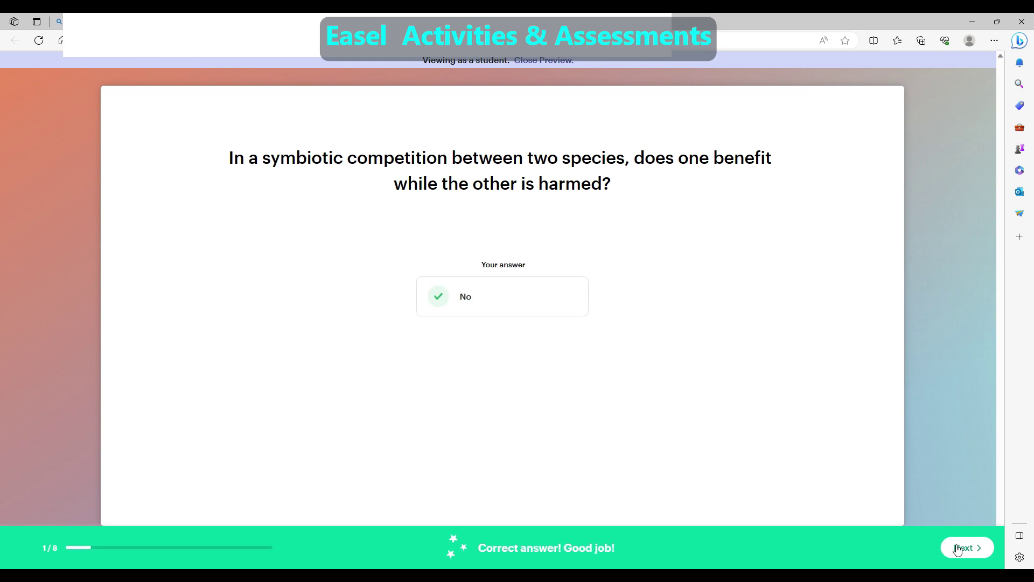
{"action": "left_click", "coordinate": [962, 548]}
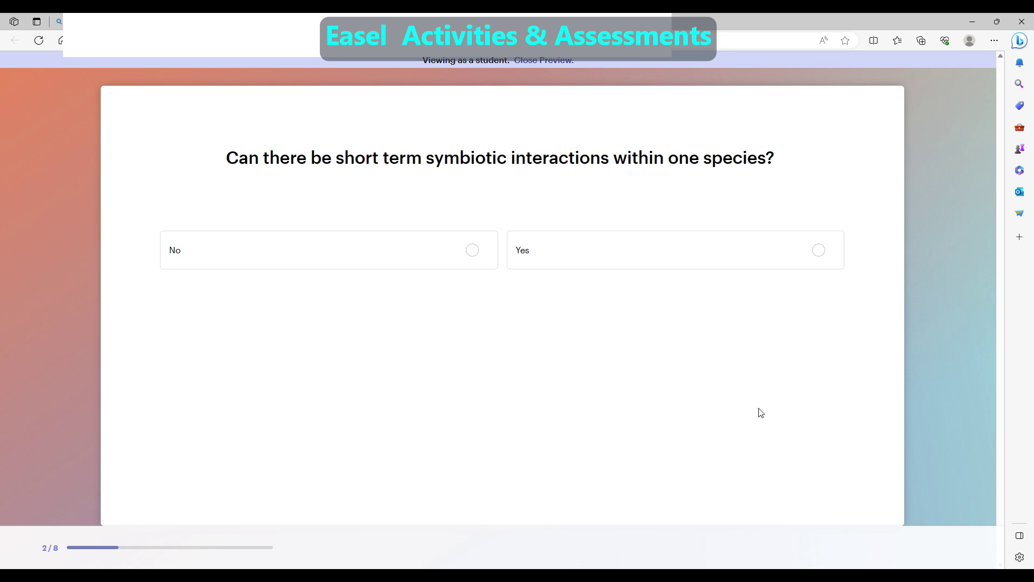
Answer No to question 2, confirm it is correct, and advance to question 3
{"action": "left_click", "coordinate": [474, 251]}
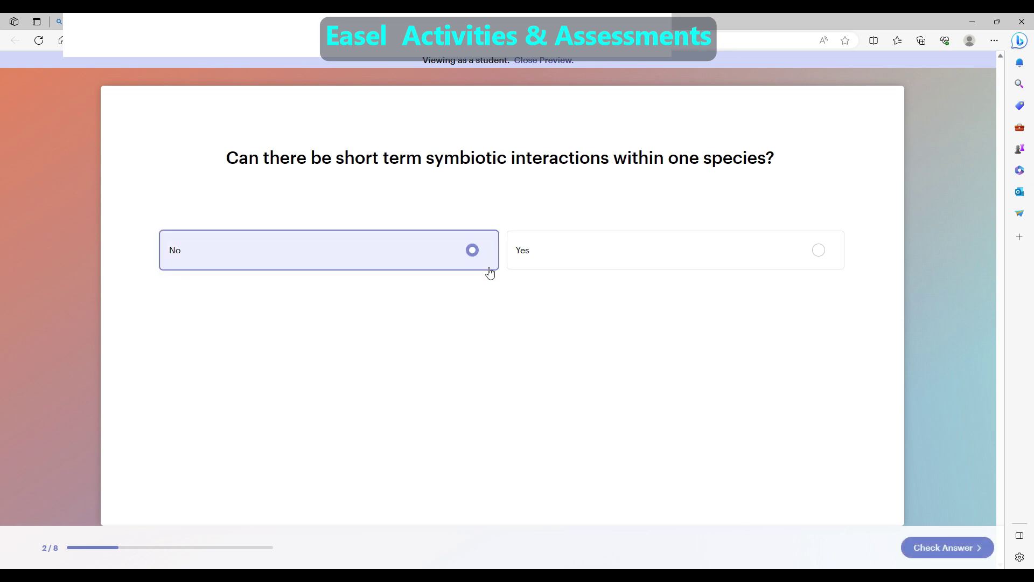
{"action": "left_click", "coordinate": [937, 546]}
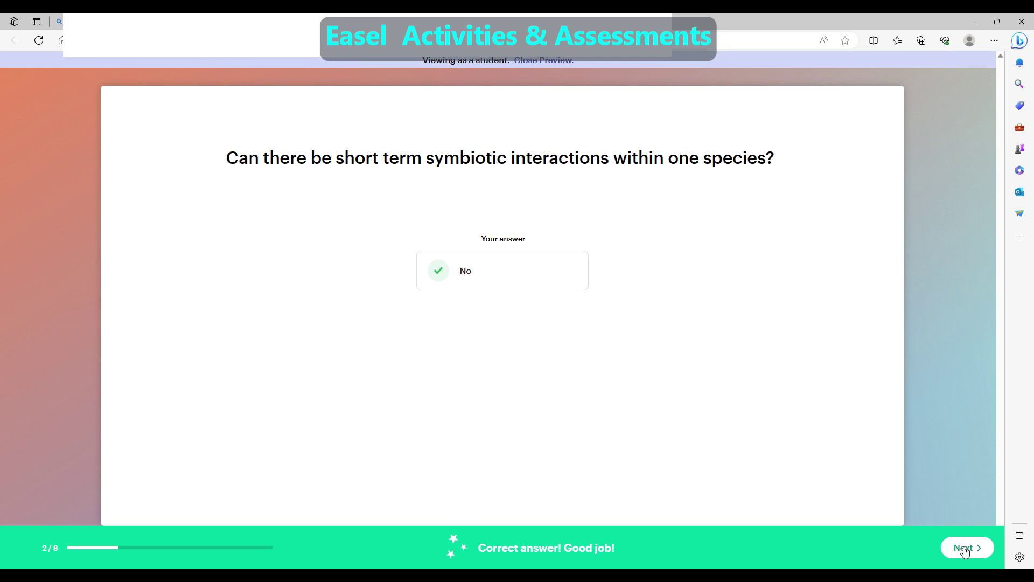
{"action": "left_click", "coordinate": [964, 549]}
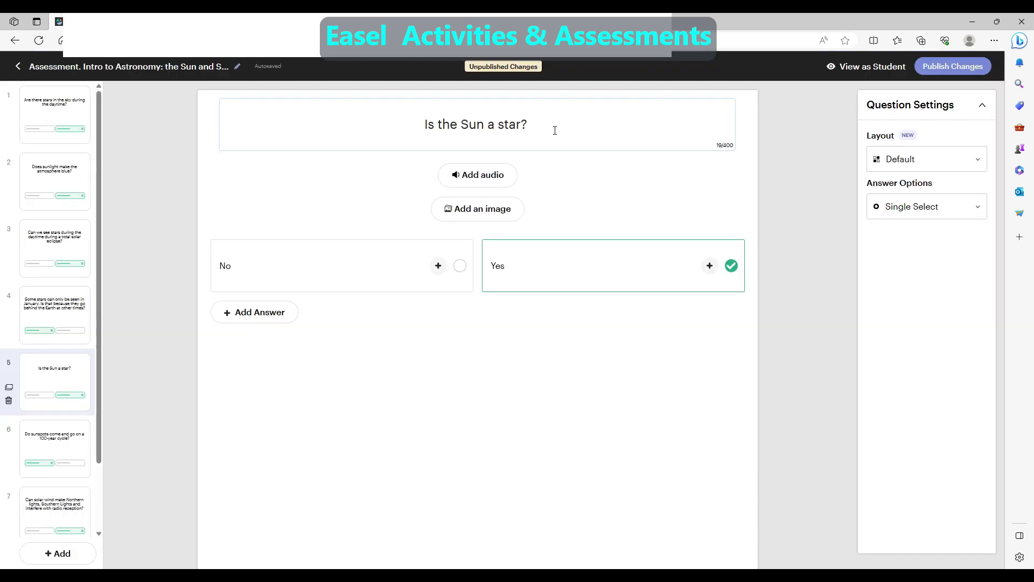
{"action": "type", "text": "You"}
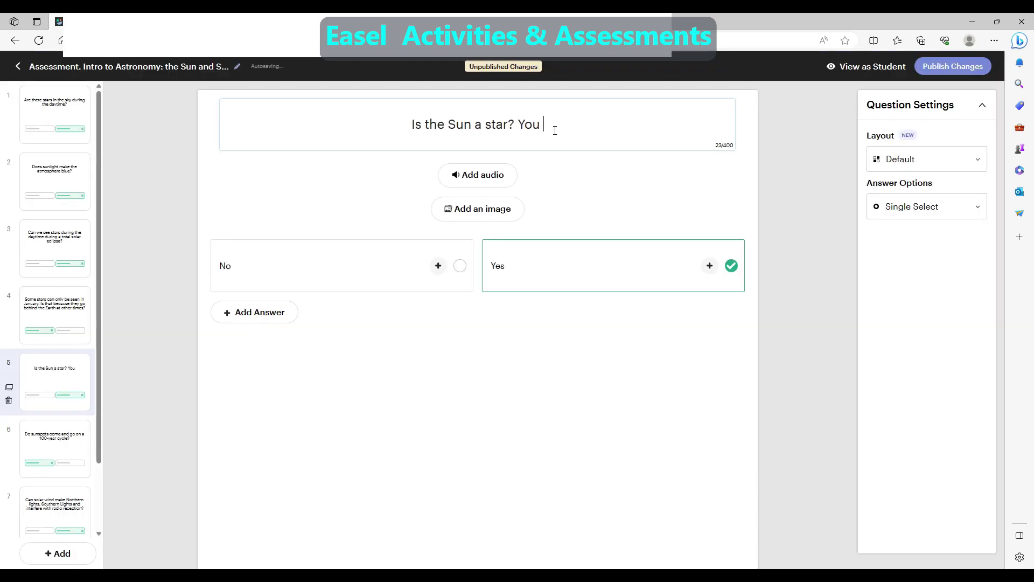
{"action": "type", "text": "can edit any question or "}
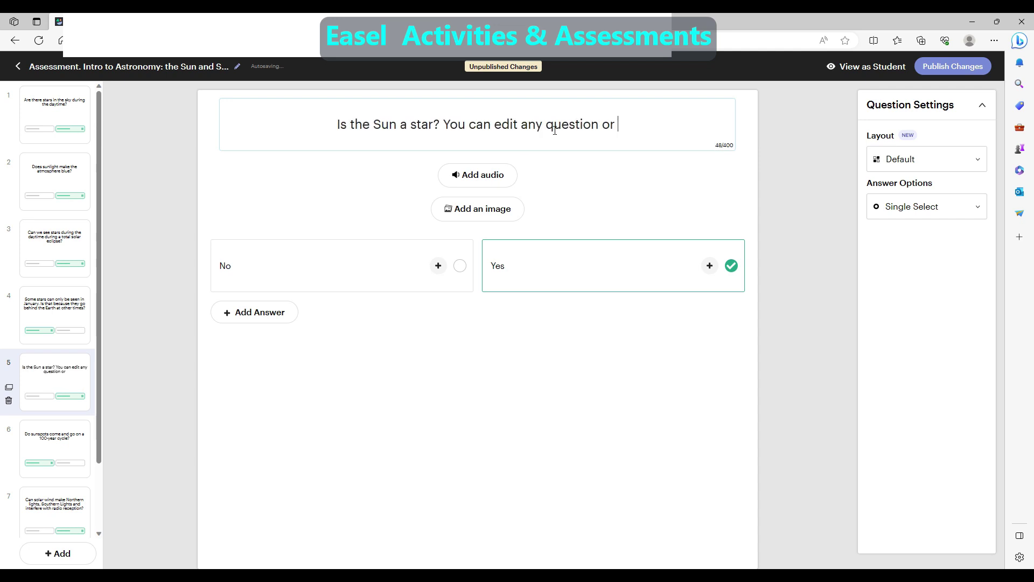
{"action": "type", "text": "answer"}
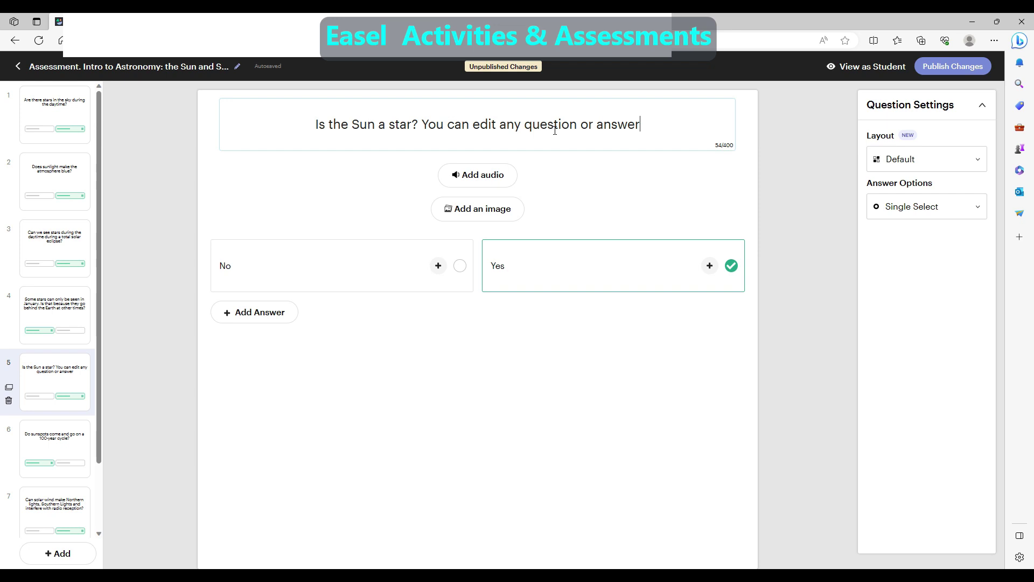
{"action": "type", "text": "."}
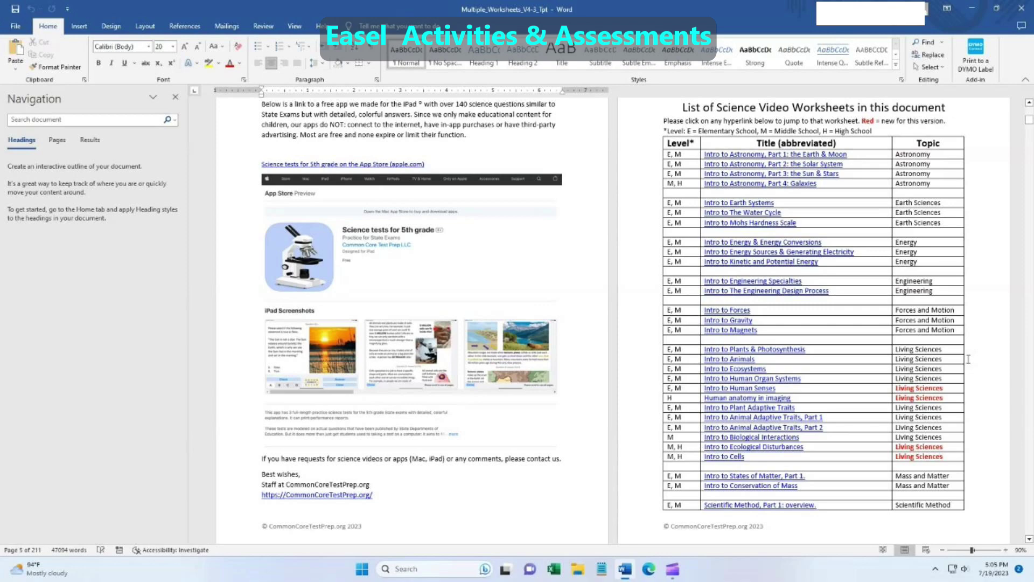
Follow the Intro to Ecosystems Easel link to its TPT page and list the three files
{"action": "left_click", "coordinate": [767, 368], "text": "ctrl"}
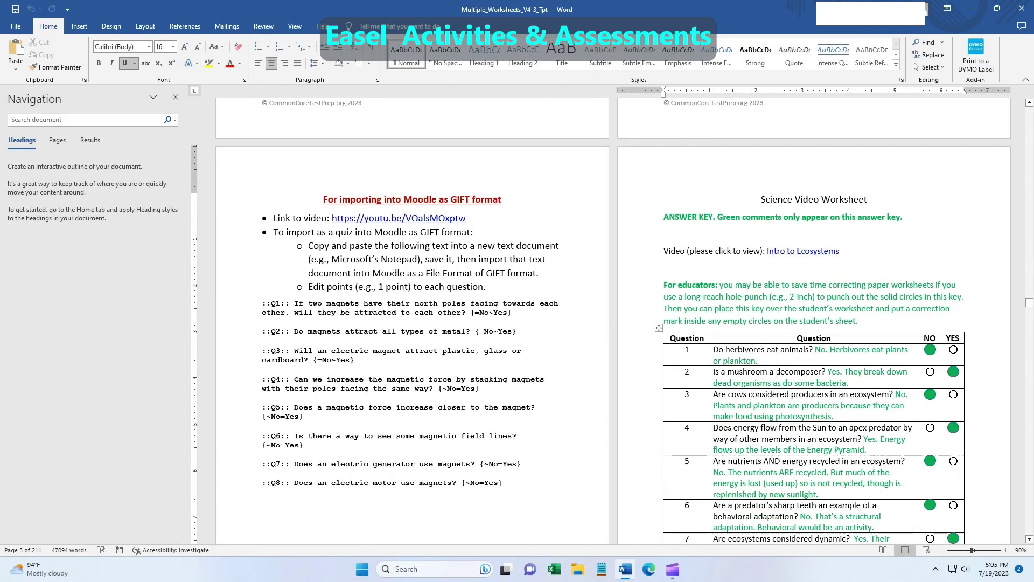
{"action": "scroll", "coordinate": [779, 374], "scroll_direction": "down", "scroll_amount": 8}
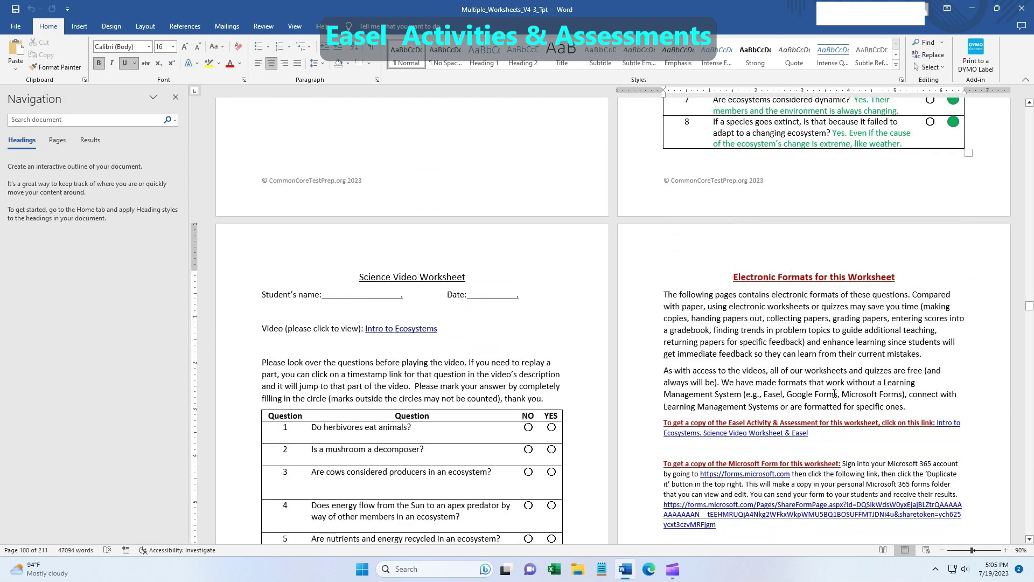
{"action": "left_click", "coordinate": [796, 434], "text": "ctrl"}
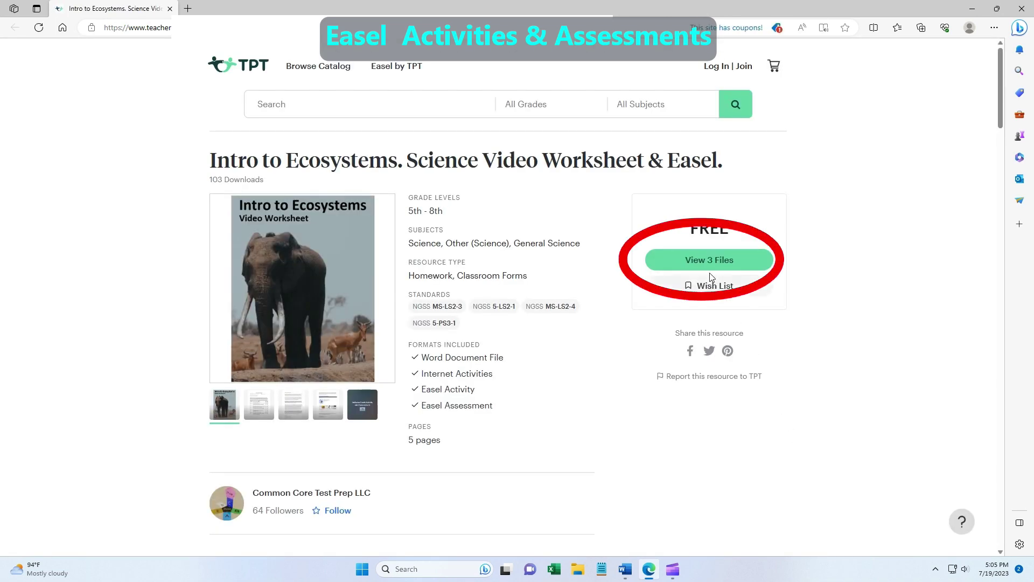
{"action": "left_click", "coordinate": [708, 261]}
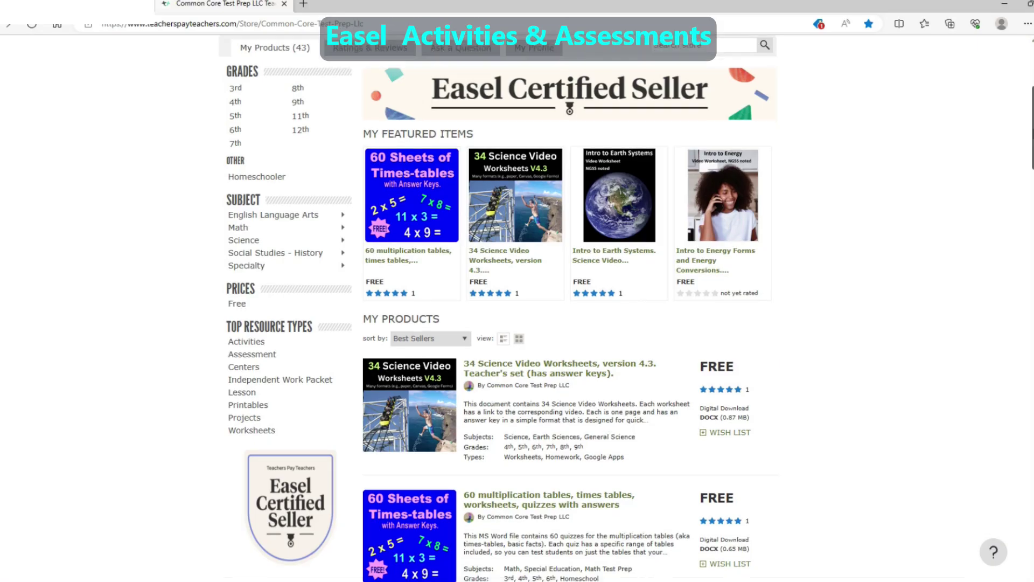
{"action": "scroll", "coordinate": [517, 323], "scroll_direction": "down", "scroll_amount": 5}
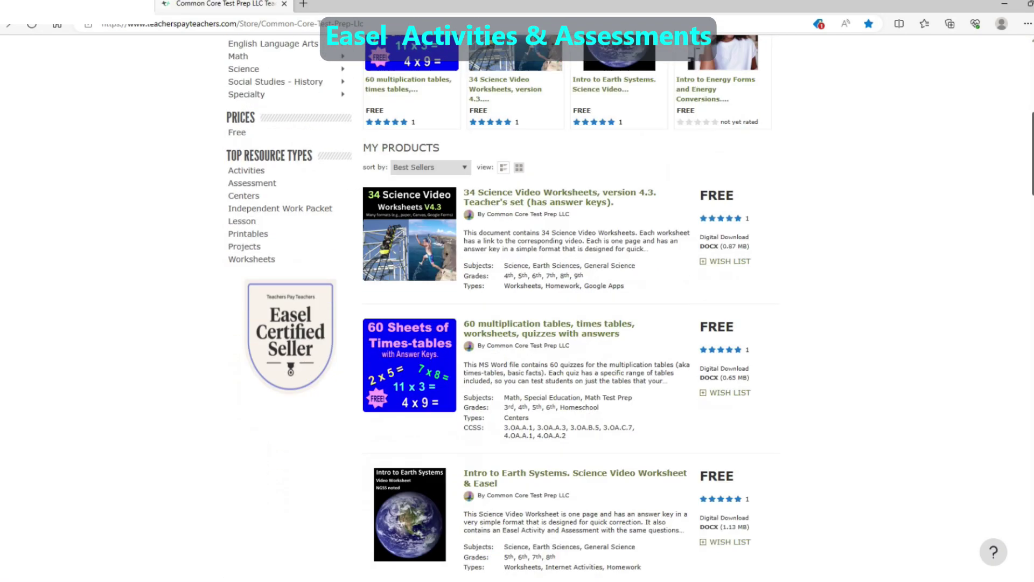
{"action": "scroll", "coordinate": [517, 323], "scroll_direction": "down", "scroll_amount": 5}
{"action": "scroll", "coordinate": [517, 323], "scroll_direction": "down", "scroll_amount": 5}
{"action": "scroll", "coordinate": [517, 323], "scroll_direction": "down", "scroll_amount": 3}
{"action": "scroll", "coordinate": [517, 323], "scroll_direction": "down", "scroll_amount": 3}
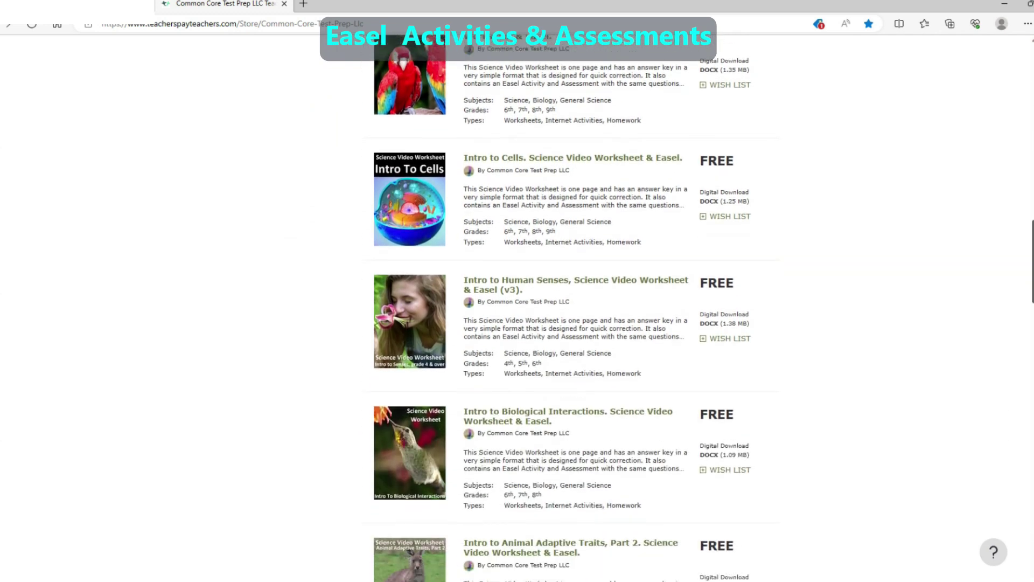
{"action": "scroll", "coordinate": [517, 324], "scroll_direction": "down", "scroll_amount": 3}
{"action": "scroll", "coordinate": [518, 323], "scroll_direction": "down", "scroll_amount": 3}
{"action": "scroll", "coordinate": [517, 324], "scroll_direction": "down", "scroll_amount": 3}
{"action": "scroll", "coordinate": [517, 324], "scroll_direction": "down", "scroll_amount": 3}
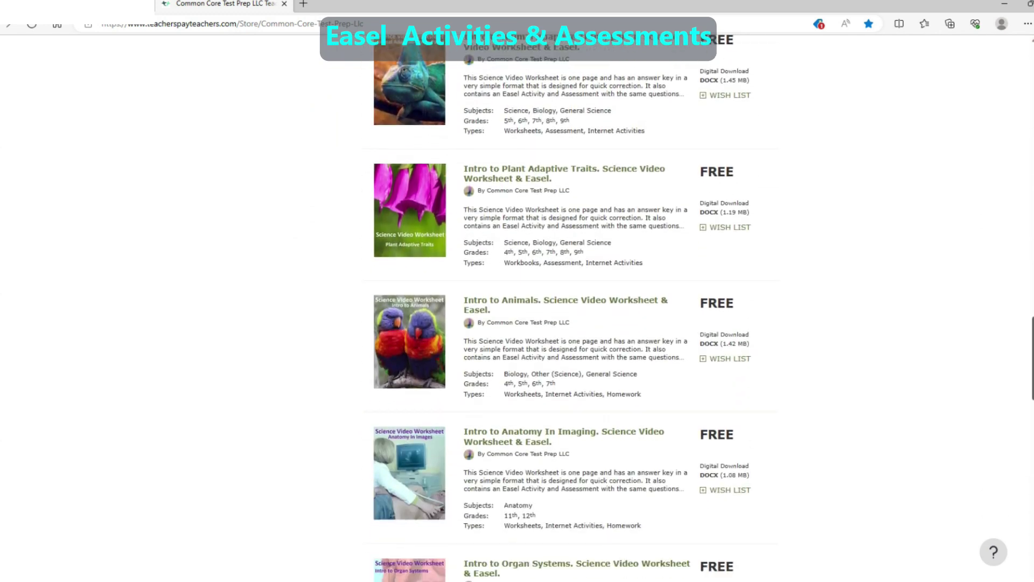
{"action": "scroll", "coordinate": [517, 323], "scroll_direction": "down", "scroll_amount": 3}
{"action": "scroll", "coordinate": [517, 324], "scroll_direction": "down", "scroll_amount": 3}
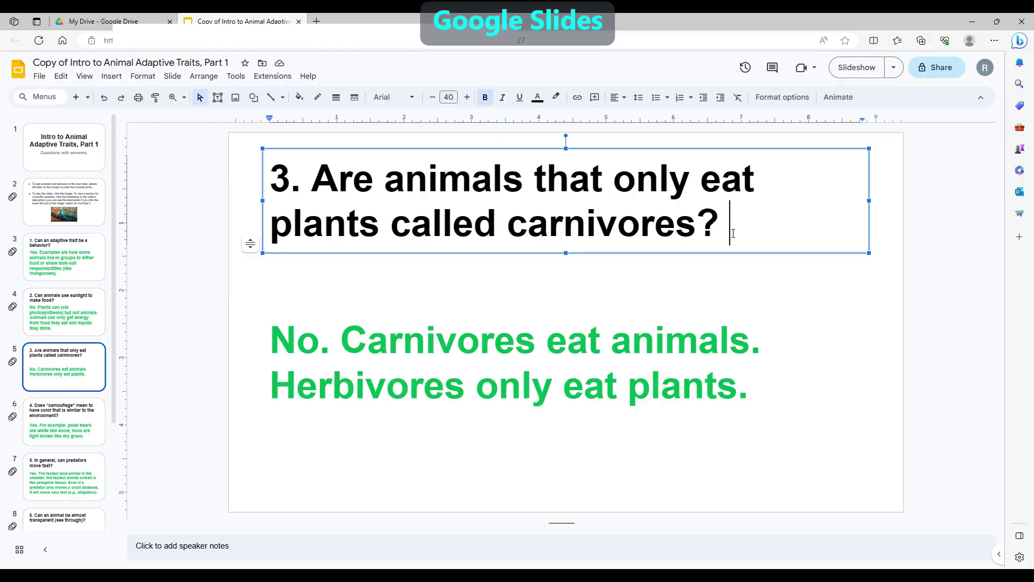
{"action": "type", "text": "You can edit anything in"}
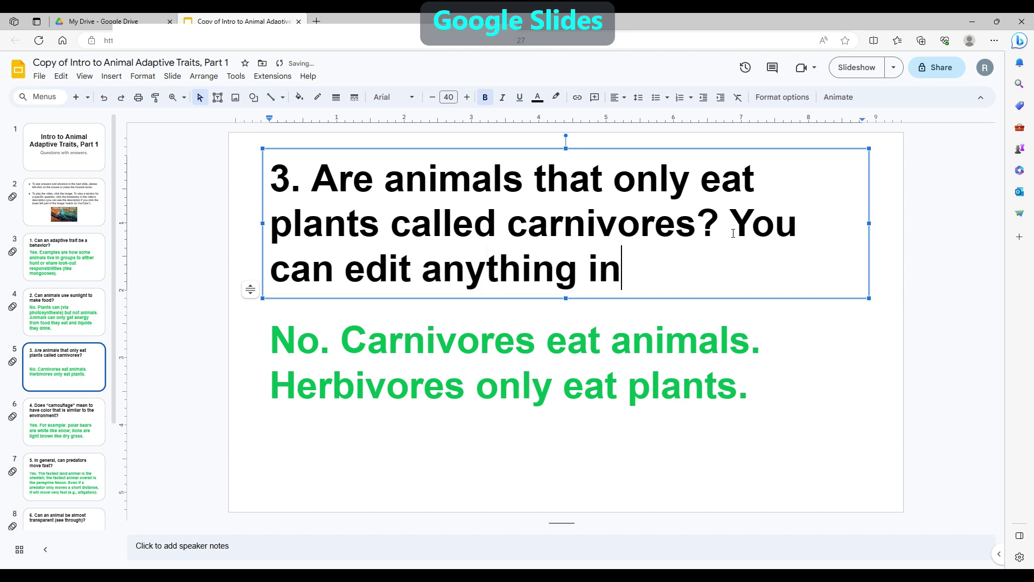
{"action": "type", "text": " this Slides."}
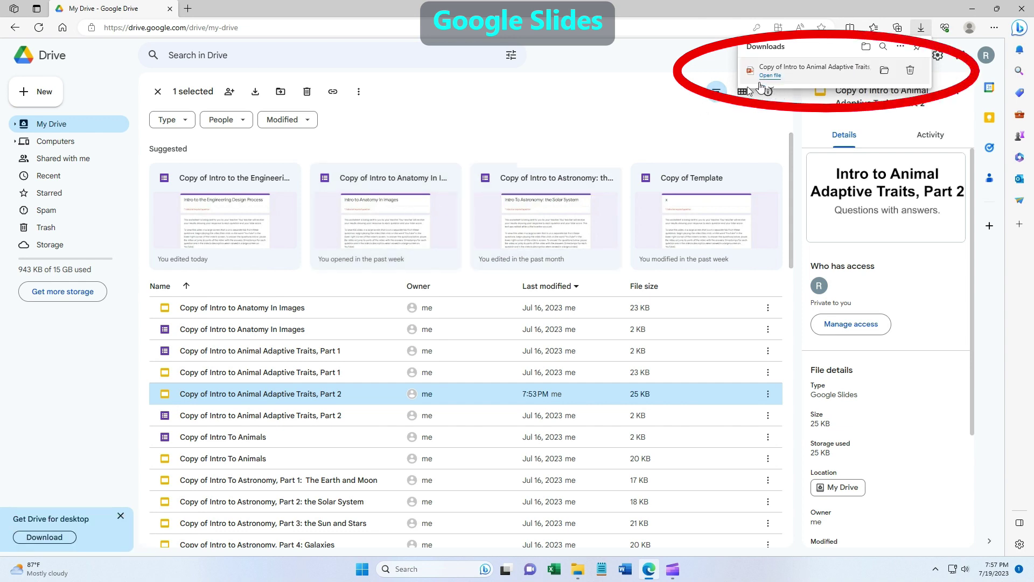
{"action": "mouse_move", "coordinate": [306, 394]}
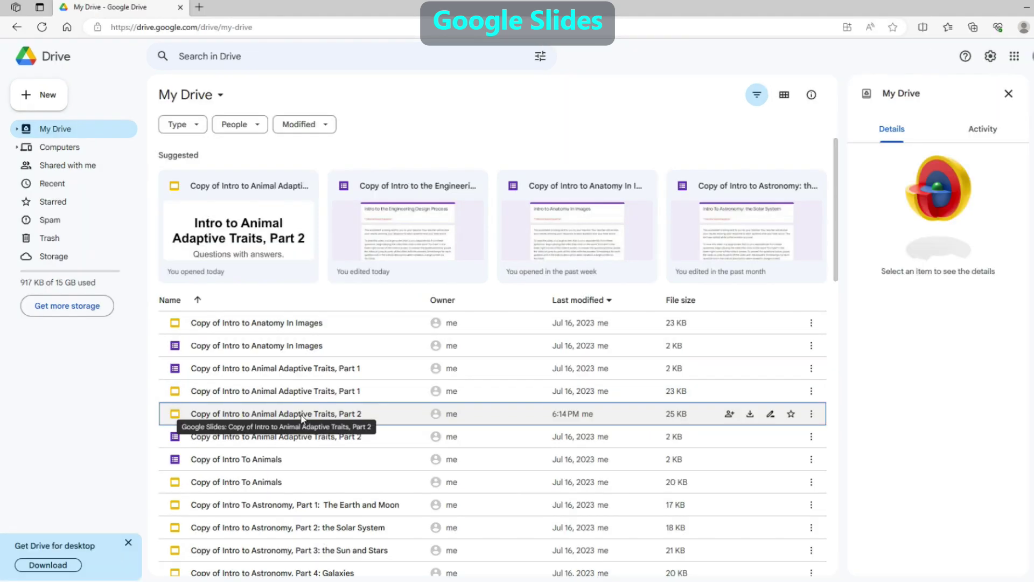
Bring up the Drive actions menu for the Part 2 slides copy
{"action": "right_click", "coordinate": [304, 415]}
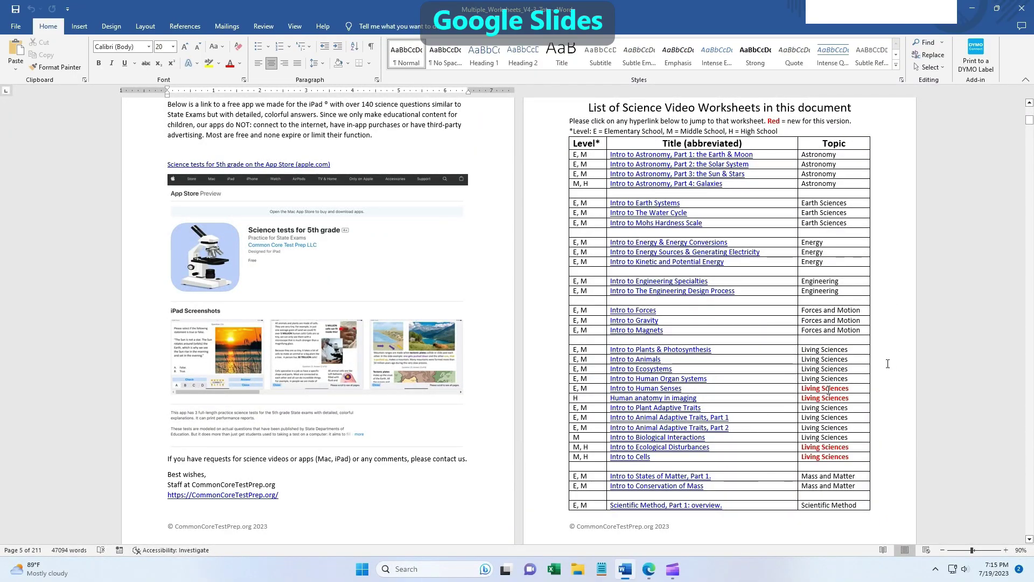
Jump to the Animal Adaptive Traits, Part 2 worksheet from the table of contents
{"action": "left_click", "coordinate": [728, 427], "text": "ctrl"}
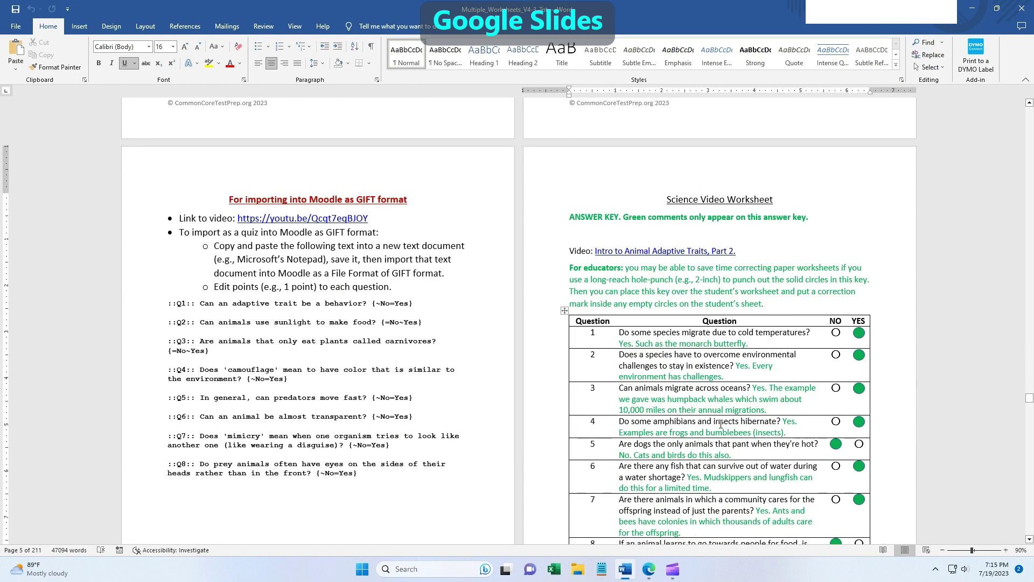
{"action": "scroll", "coordinate": [723, 425], "scroll_direction": "down", "scroll_amount": 5}
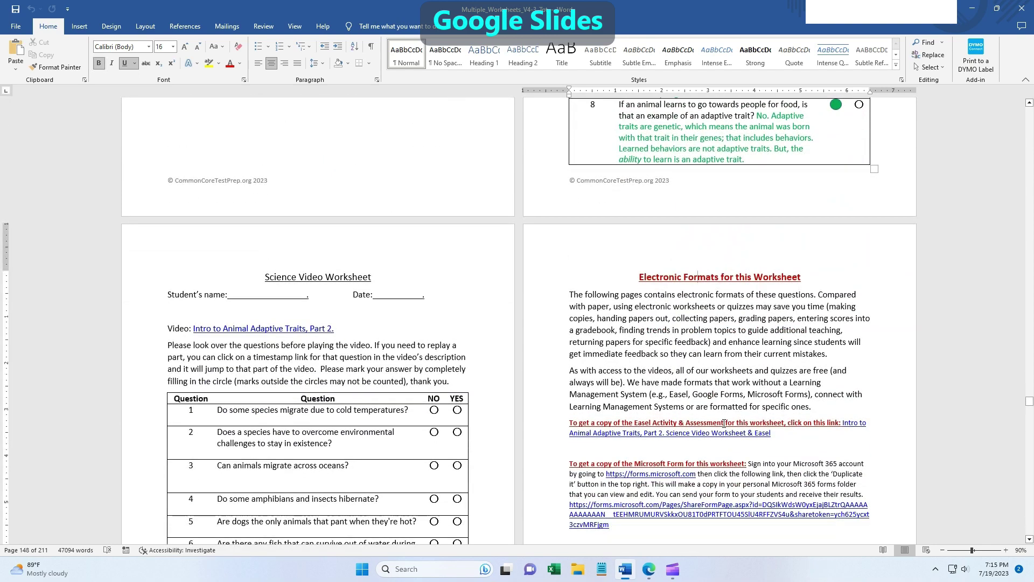
{"action": "scroll", "coordinate": [725, 423], "scroll_direction": "down", "scroll_amount": 8}
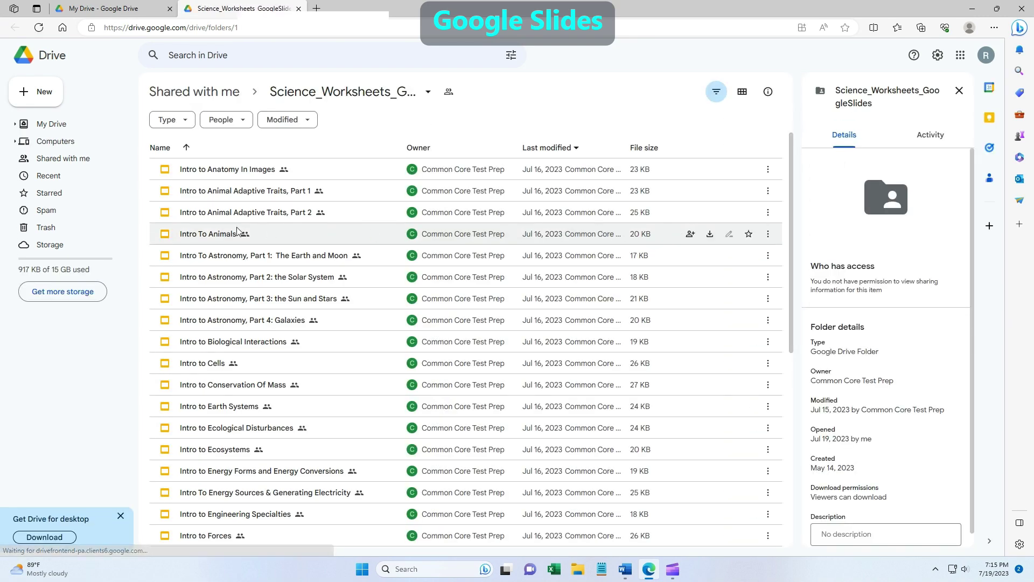
Copy the Intro to Animal Adaptive Traits, Part 2 slides and find the copy in My Drive
{"action": "right_click", "coordinate": [241, 217]}
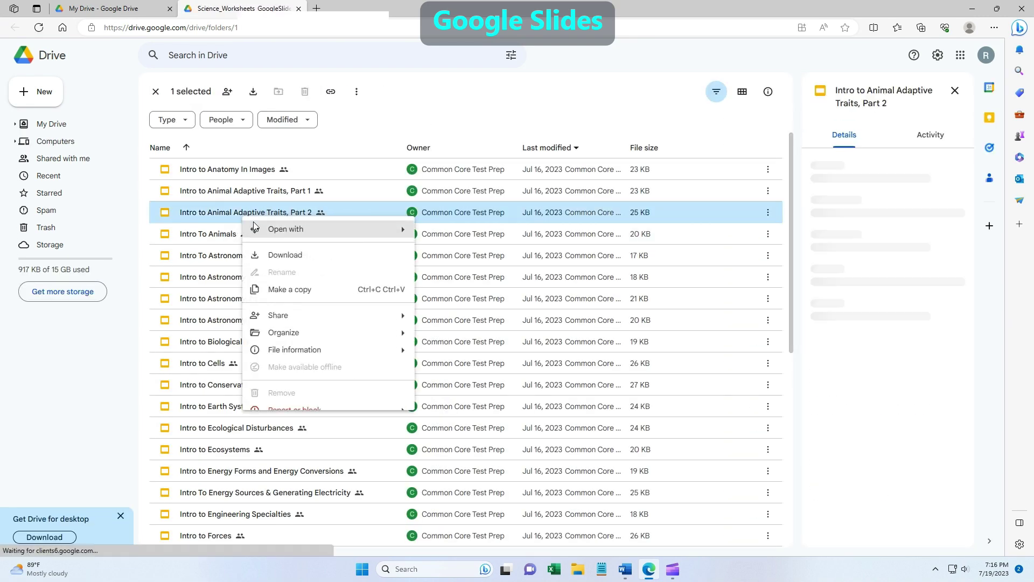
{"action": "left_click", "coordinate": [284, 289]}
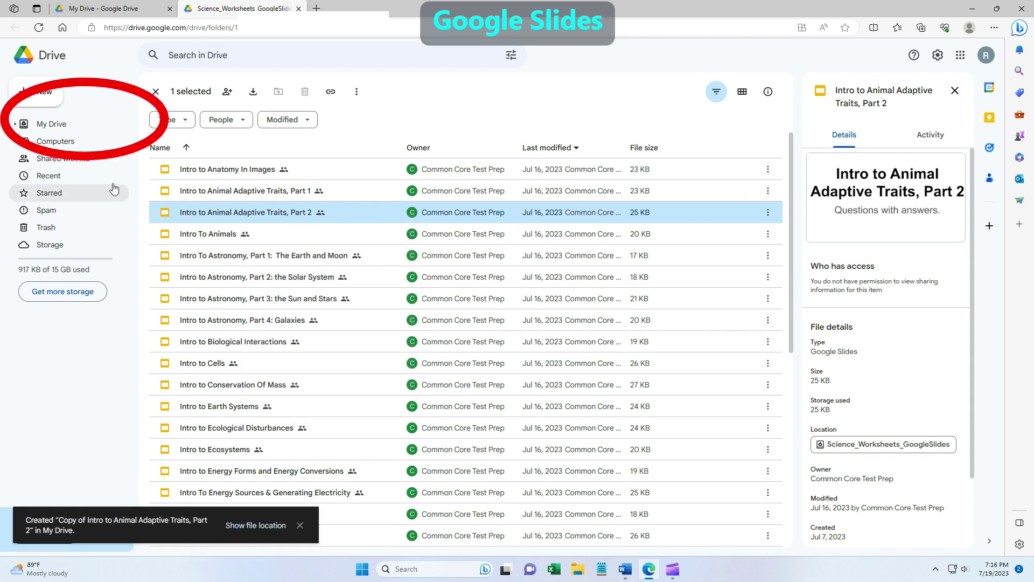
{"action": "left_click", "coordinate": [50, 124]}
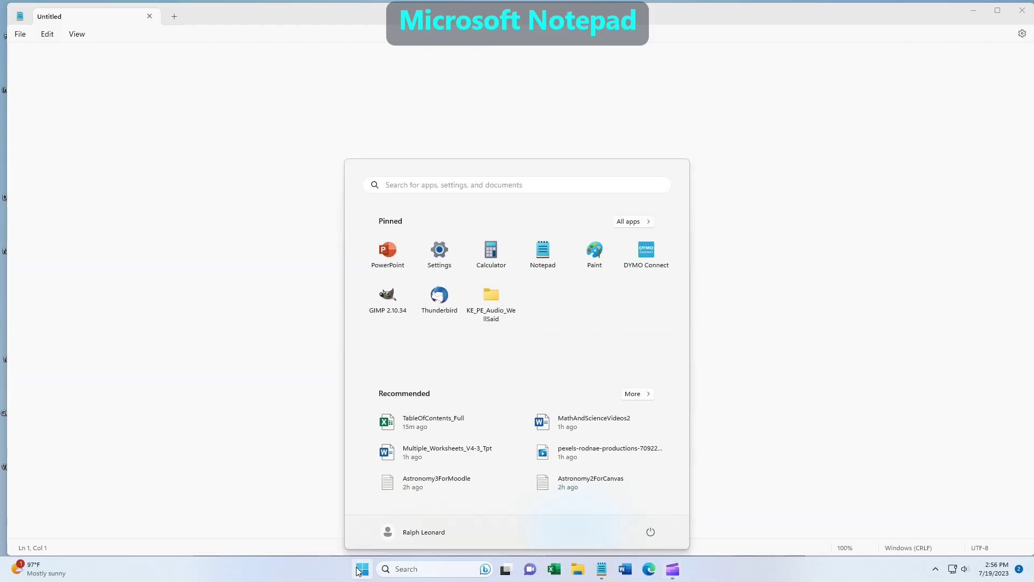
Show the Start menu's All apps list to find Notepad
{"action": "left_click", "coordinate": [629, 222]}
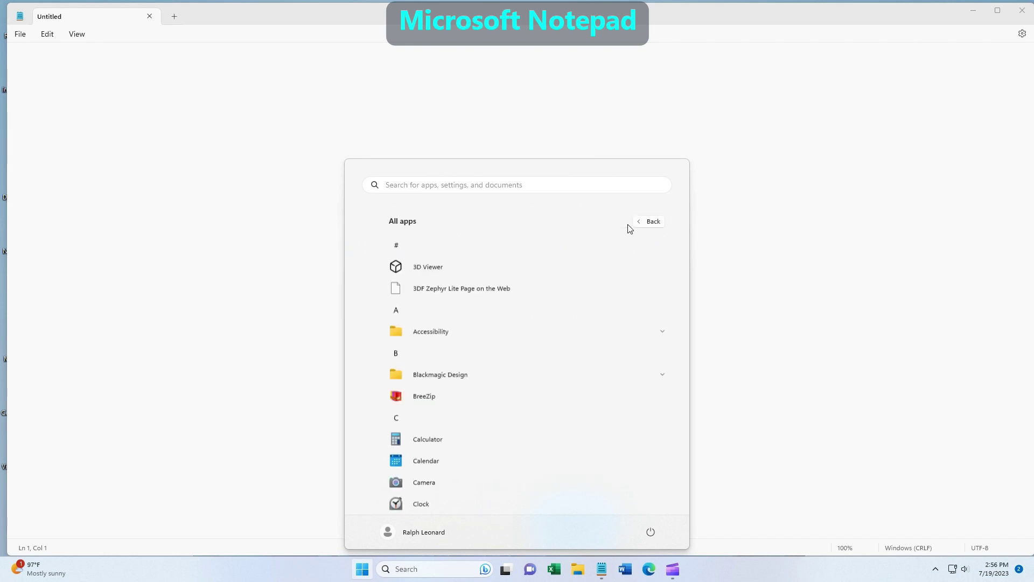
{"action": "left_click_drag", "start_coordinate": [686, 259], "coordinate": [687, 412]}
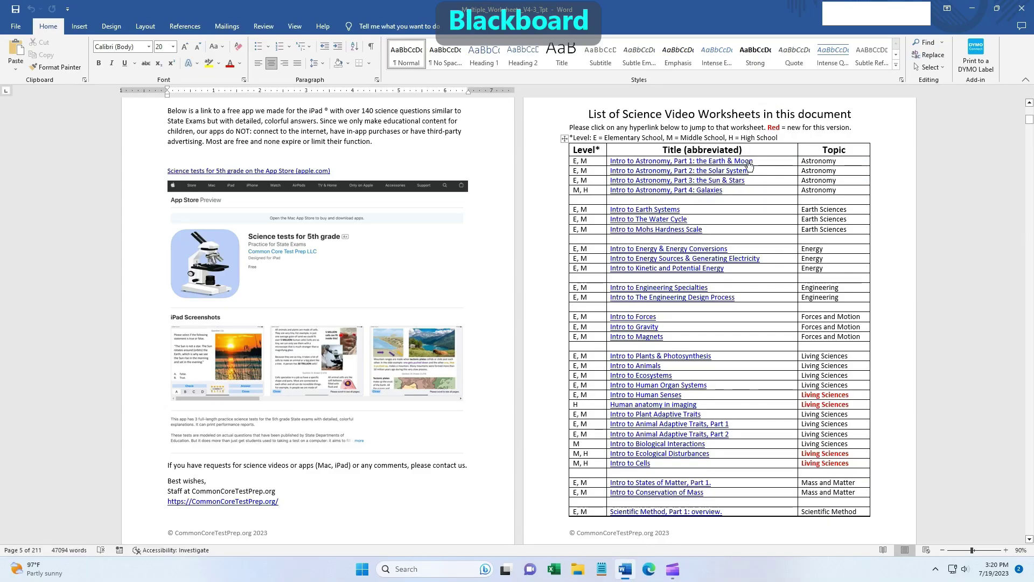
Copy the tab-delimited Blackboard question block from the Astronomy Part 1 worksheet
{"action": "left_click", "coordinate": [751, 159], "text": "ctrl"}
{"action": "scroll", "coordinate": [752, 160], "scroll_direction": "down", "scroll_amount": 3}
{"action": "scroll", "coordinate": [752, 159], "scroll_direction": "down", "scroll_amount": 5}
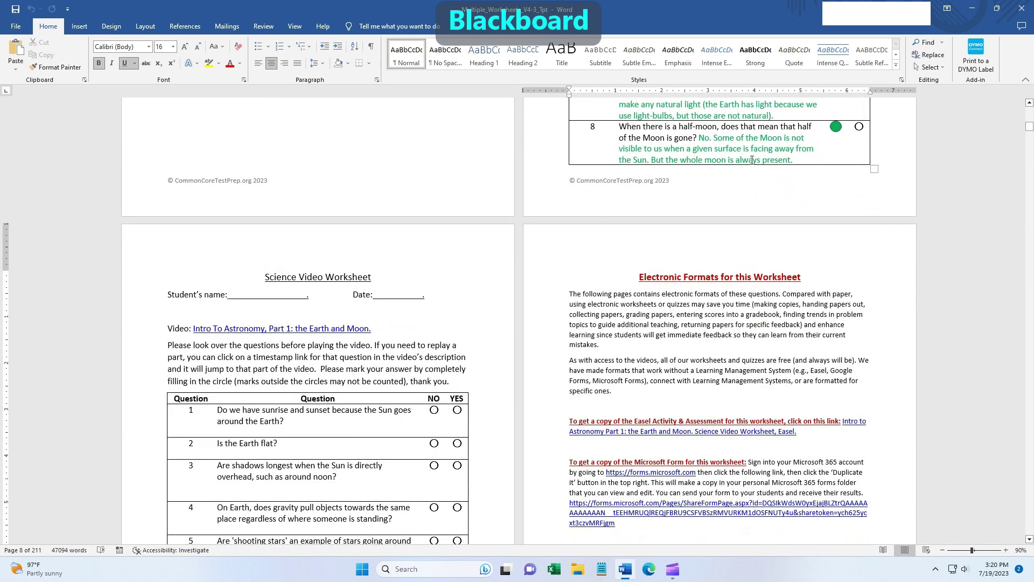
{"action": "scroll", "coordinate": [752, 160], "scroll_direction": "down", "scroll_amount": 5}
{"action": "scroll", "coordinate": [551, 358], "scroll_direction": "down", "scroll_amount": 4}
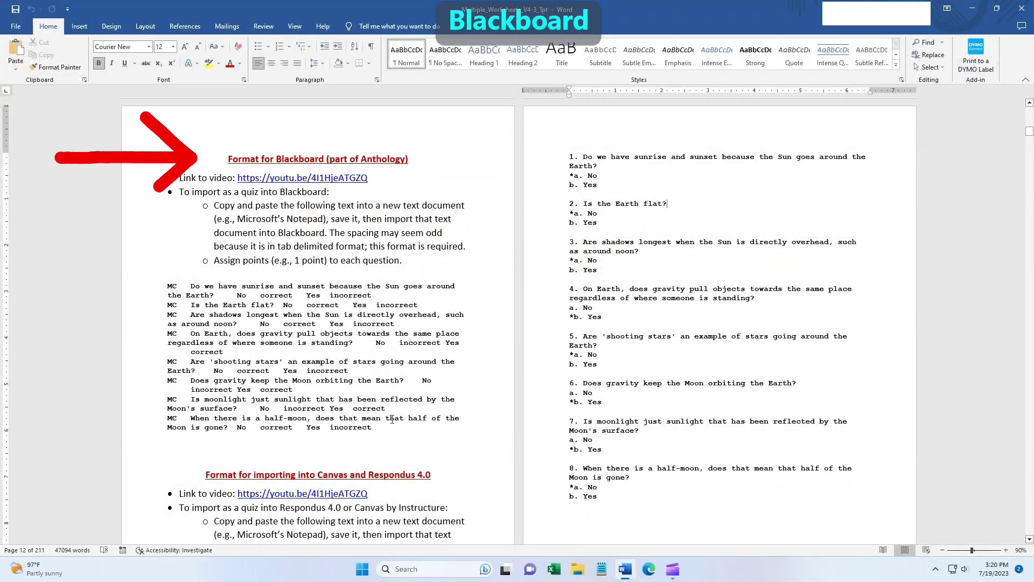
{"action": "left_click_drag", "start_coordinate": [323, 401], "coordinate": [167, 286]}
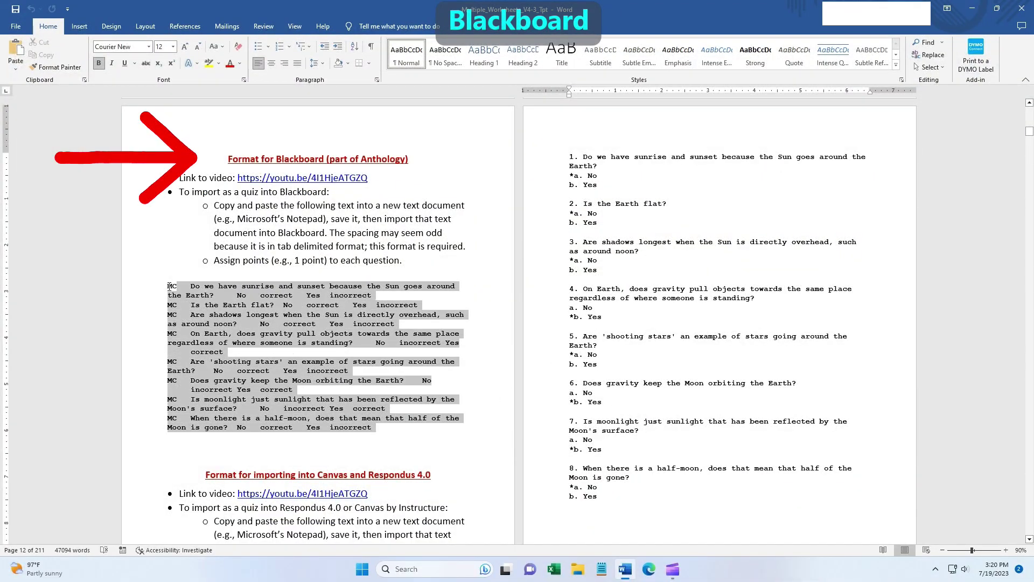
{"action": "right_click", "coordinate": [242, 318]}
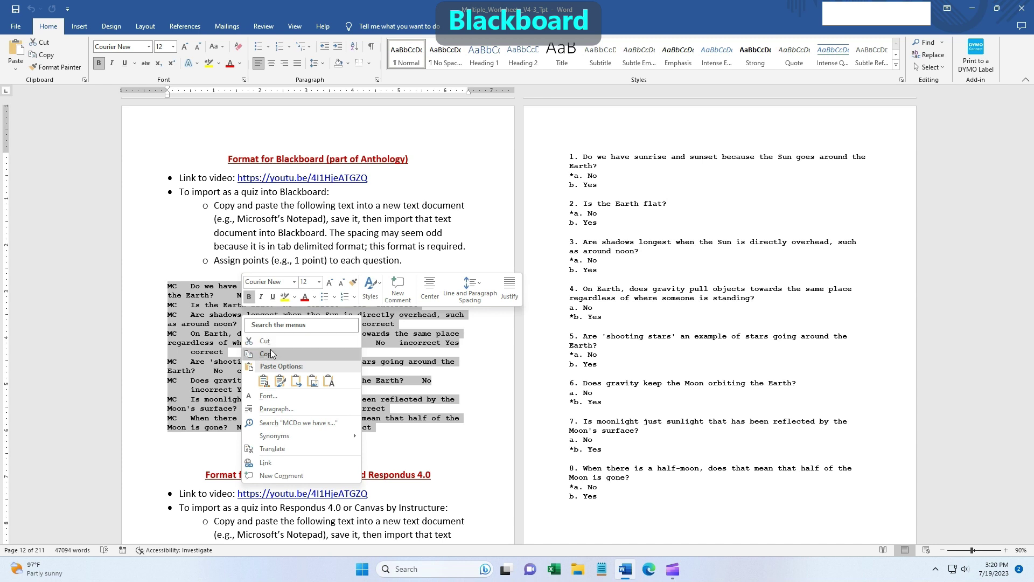
{"action": "left_click", "coordinate": [275, 347]}
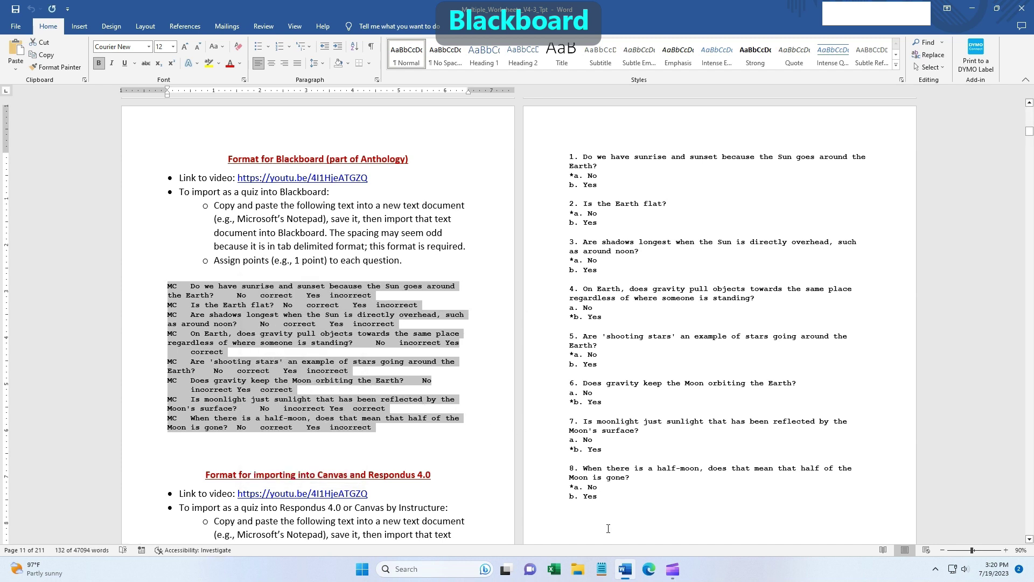
Paste the Blackboard questions into a new Notepad document and widen the window
{"action": "left_click", "coordinate": [601, 569]}
{"action": "right_click", "coordinate": [404, 314]}
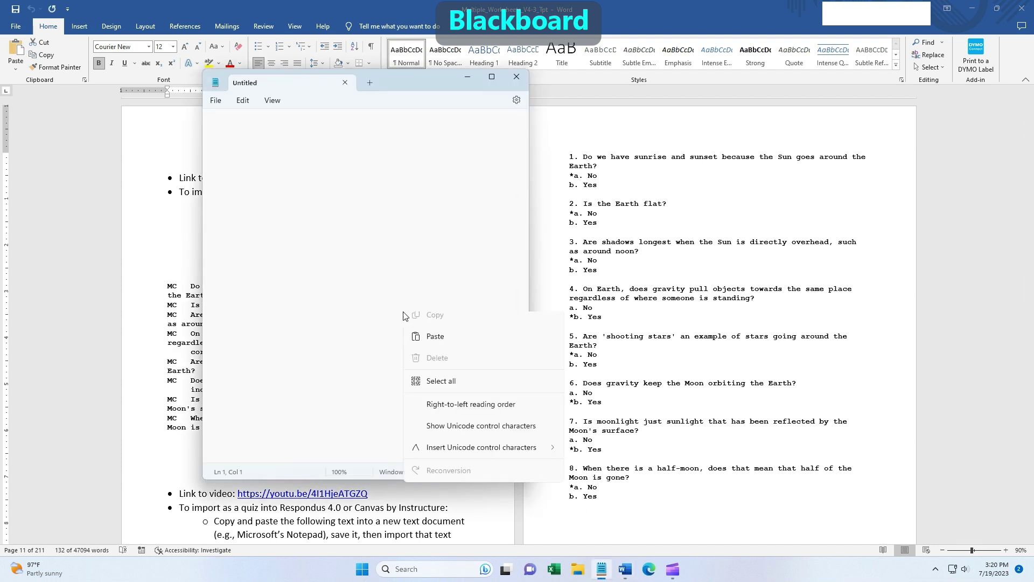
{"action": "left_click", "coordinate": [435, 337]}
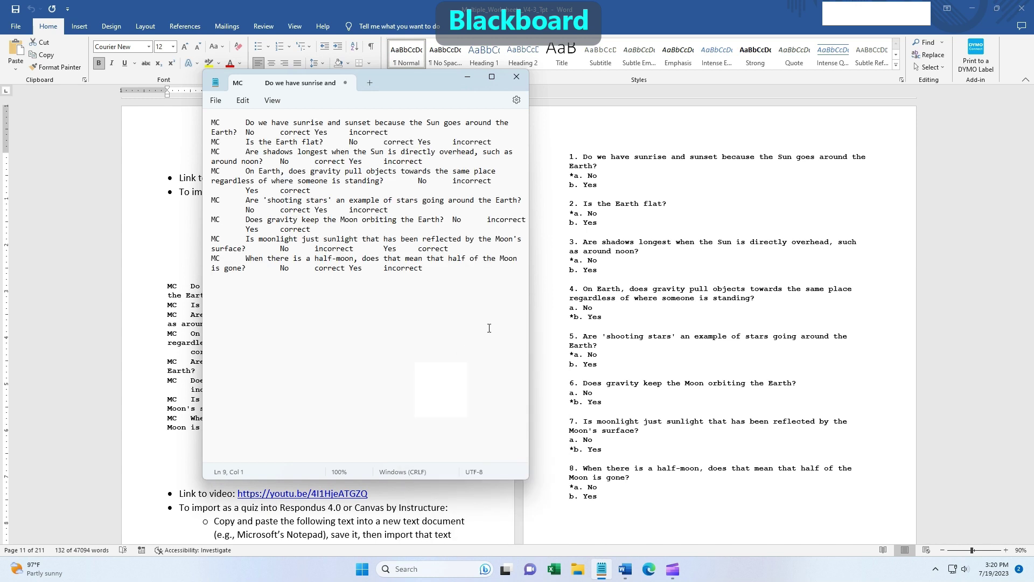
{"action": "mouse_move", "coordinate": [529, 336]}
{"action": "left_mouse_down"}
{"action": "mouse_move", "coordinate": [993, 336]}
{"action": "mouse_move", "coordinate": [554, 340]}
{"action": "left_mouse_up"}
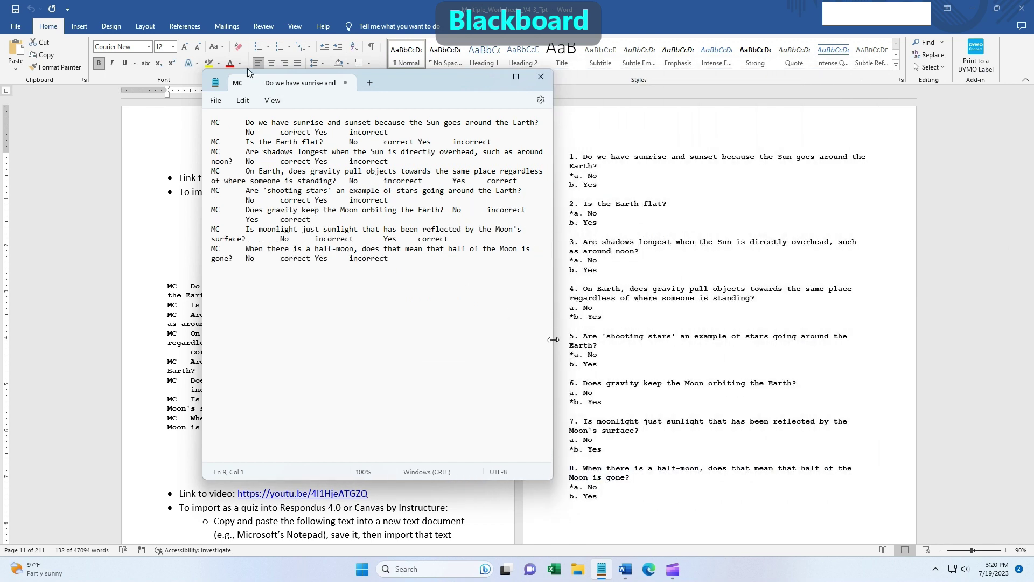
Save the text as Astronomy1ForBlackboard and close Notepad
{"action": "left_click", "coordinate": [217, 100]}
{"action": "left_click", "coordinate": [244, 190]}
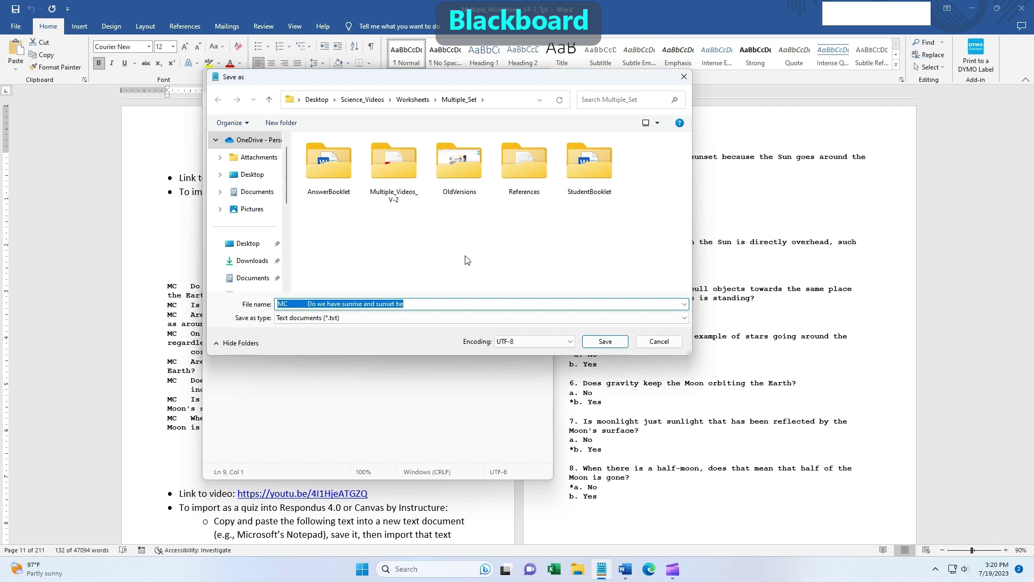
{"action": "type", "text": "Astronomy1"}
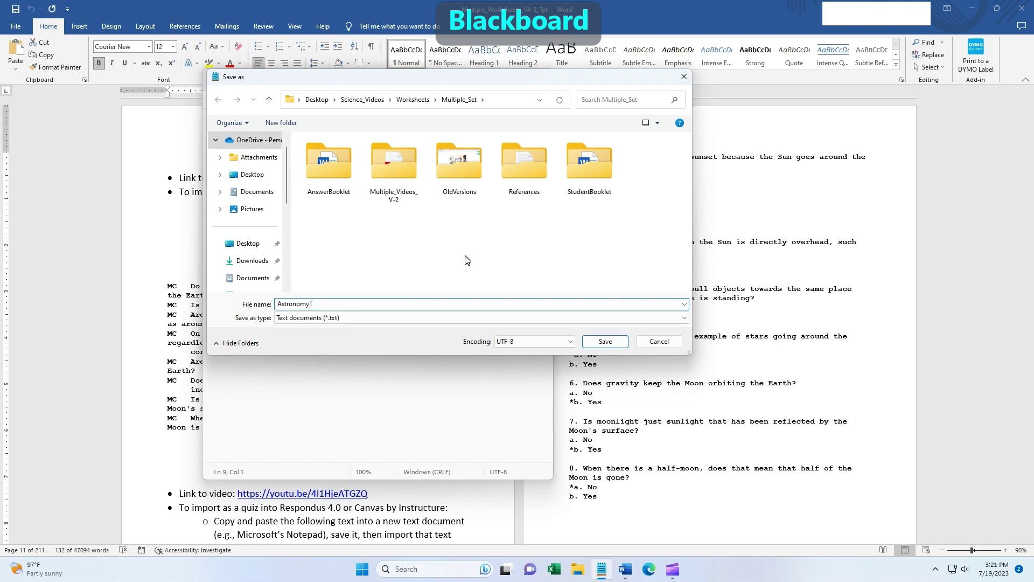
{"action": "type", "text": "lackboard"}
{"action": "left_click", "coordinate": [605, 341]}
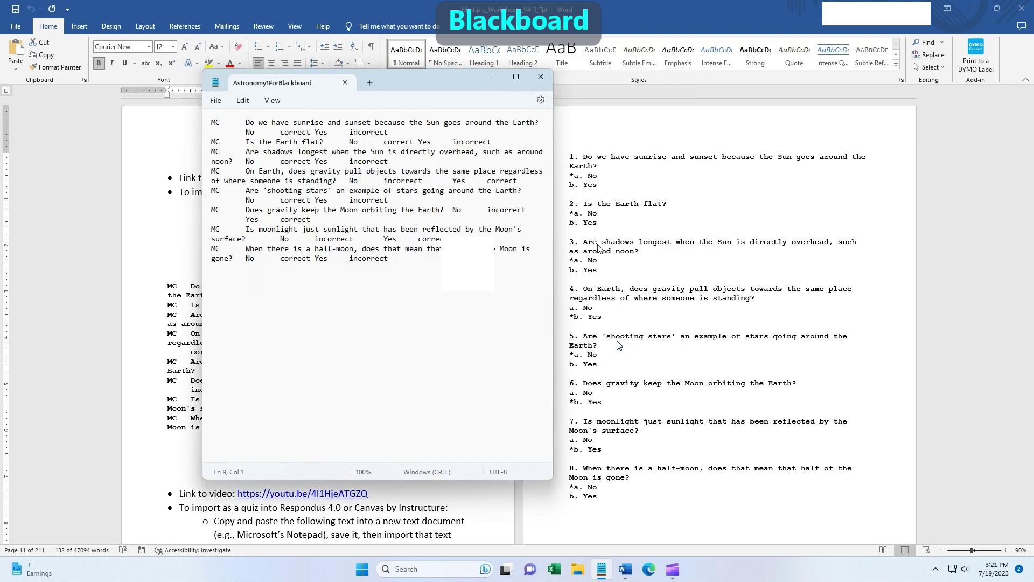
{"action": "left_click", "coordinate": [541, 77]}
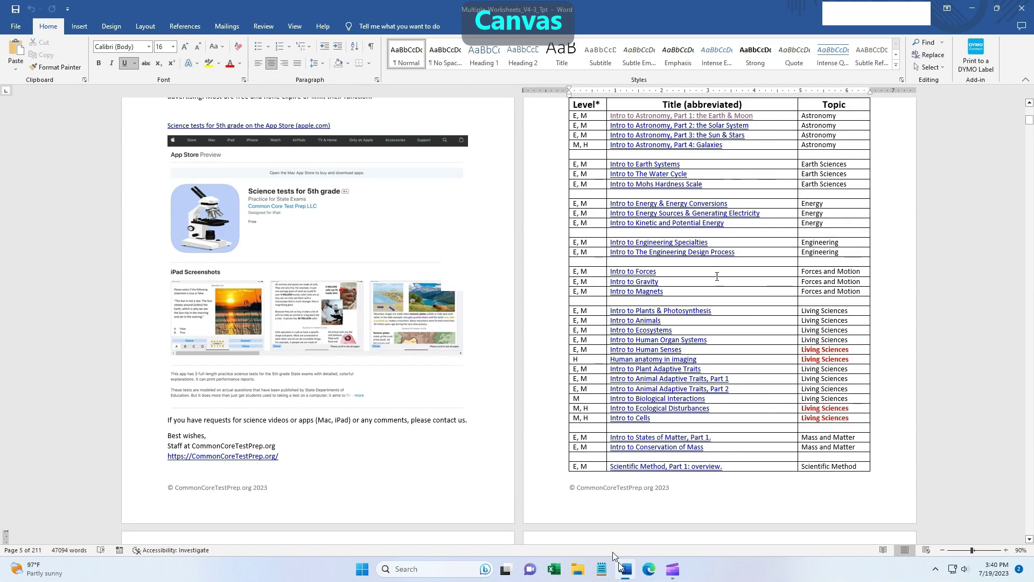
{"action": "scroll", "coordinate": [645, 283], "scroll_direction": "down", "scroll_amount": 5}
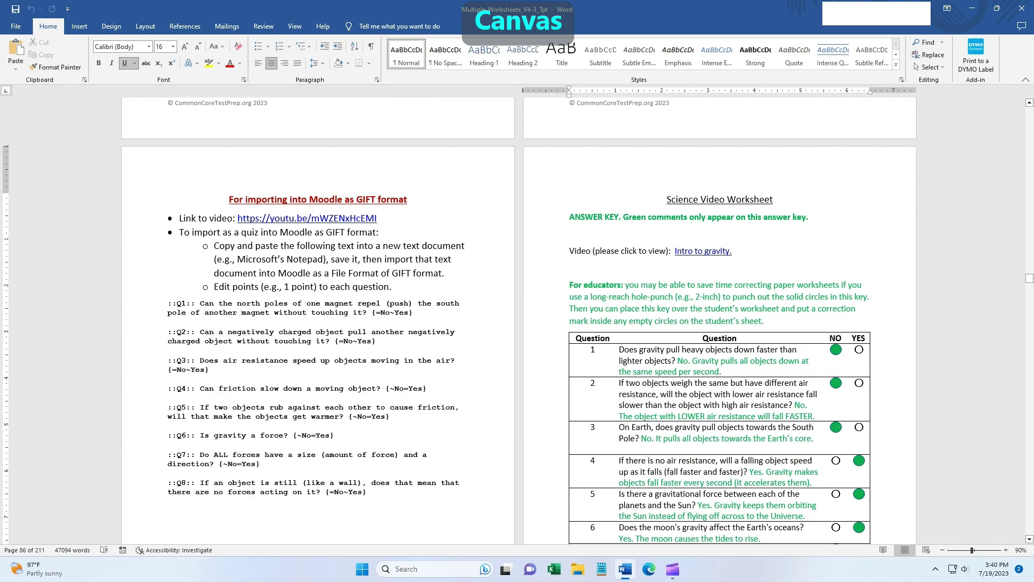
{"action": "scroll", "coordinate": [645, 280], "scroll_direction": "down", "scroll_amount": 5}
{"action": "scroll", "coordinate": [645, 281], "scroll_direction": "down", "scroll_amount": 5}
{"action": "scroll", "coordinate": [653, 284], "scroll_direction": "down", "scroll_amount": 5}
{"action": "scroll", "coordinate": [653, 284], "scroll_direction": "down", "scroll_amount": 5}
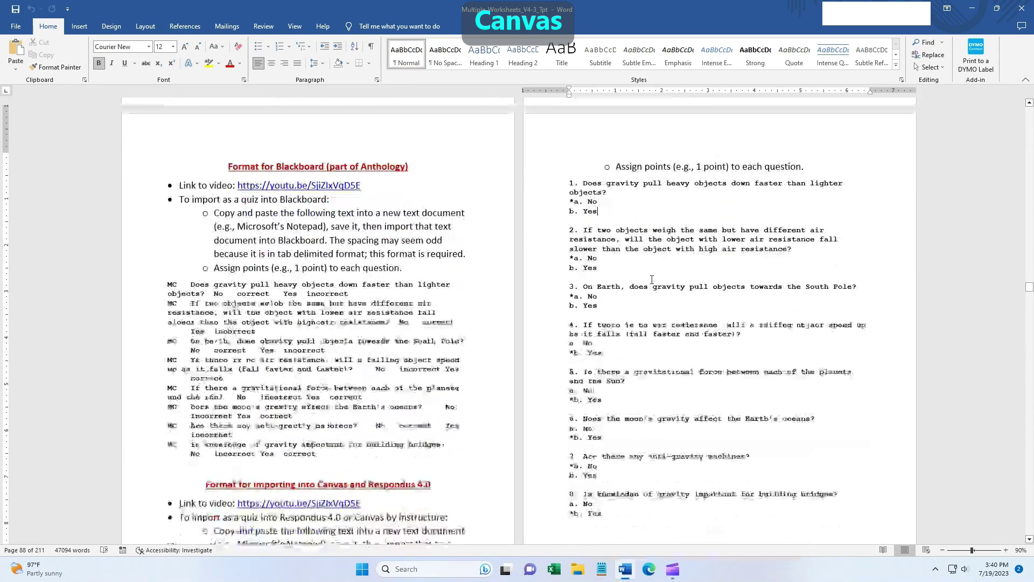
{"action": "scroll", "coordinate": [653, 283], "scroll_direction": "down", "scroll_amount": 2}
Copy the eight numbered Canvas/Respondus gravity questions from the right column
{"action": "left_click_drag", "start_coordinate": [609, 505], "coordinate": [570, 176]}
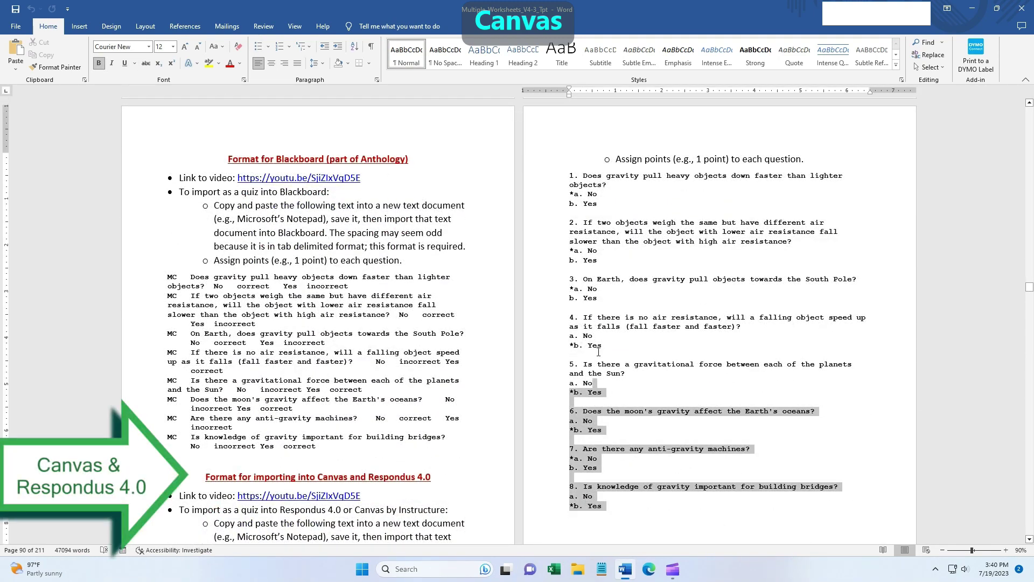
{"action": "right_click", "coordinate": [582, 191]}
{"action": "left_click", "coordinate": [612, 221]}
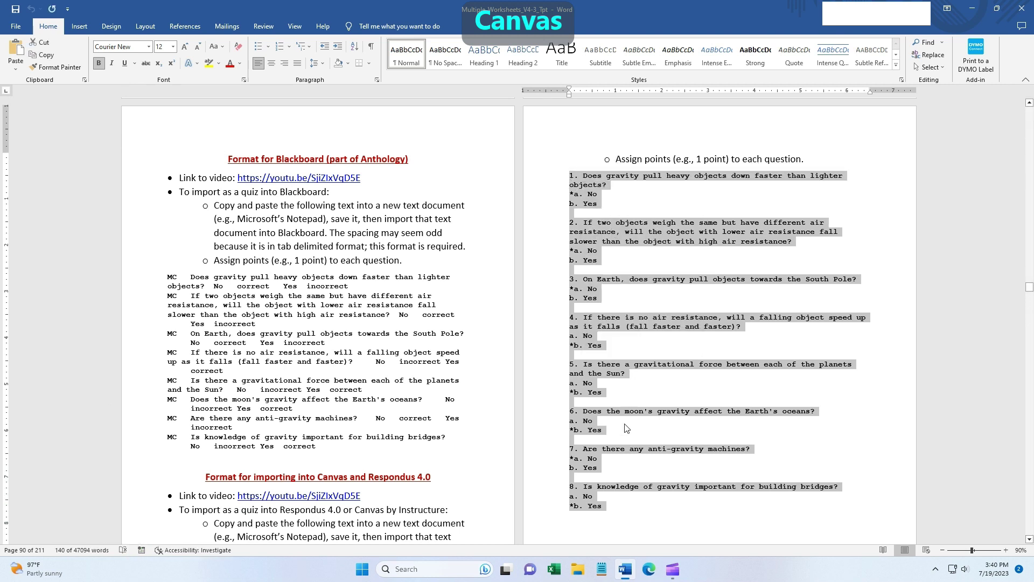
{"action": "left_click", "coordinate": [601, 569]}
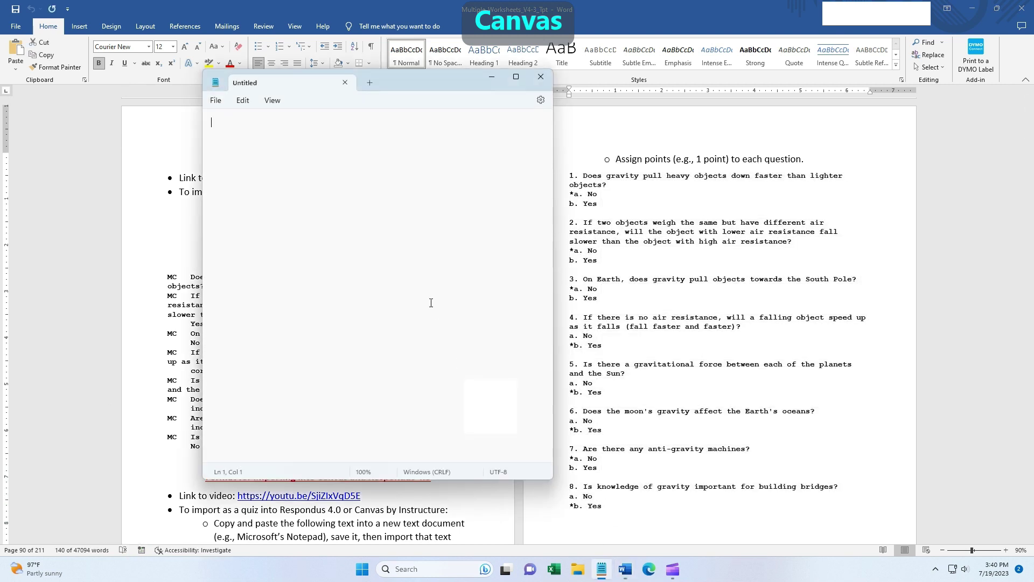
Paste the eight gravity questions into Notepad and start Save As for GravityForCanvas
{"action": "right_click", "coordinate": [430, 302]}
{"action": "left_click", "coordinate": [464, 378]}
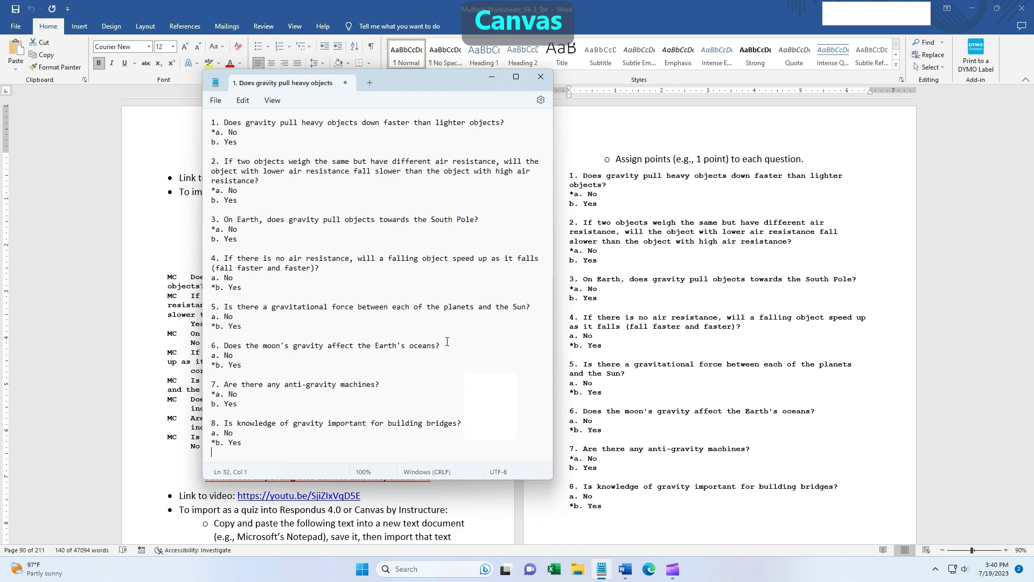
{"action": "left_click", "coordinate": [216, 101]}
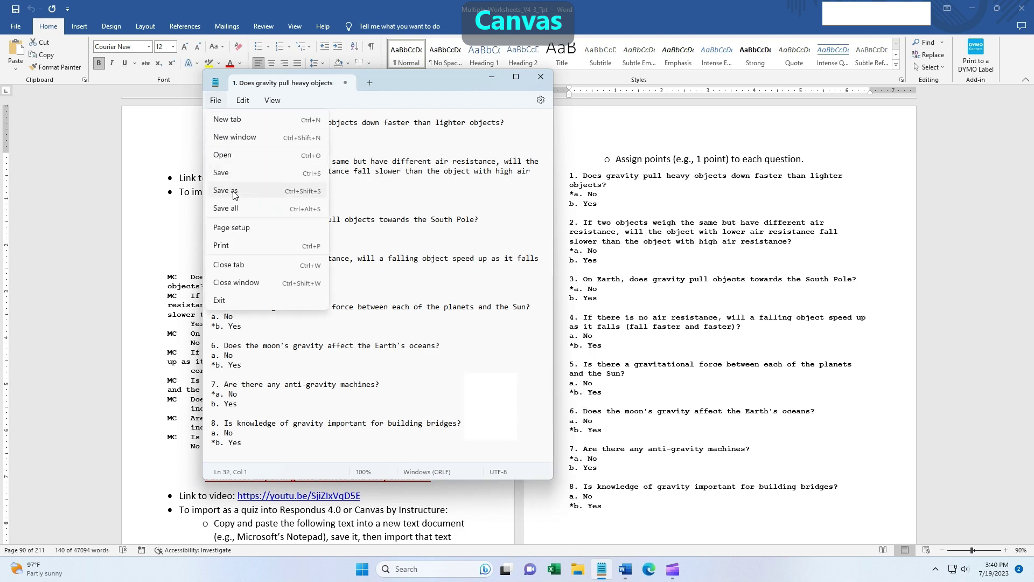
{"action": "left_click", "coordinate": [242, 193]}
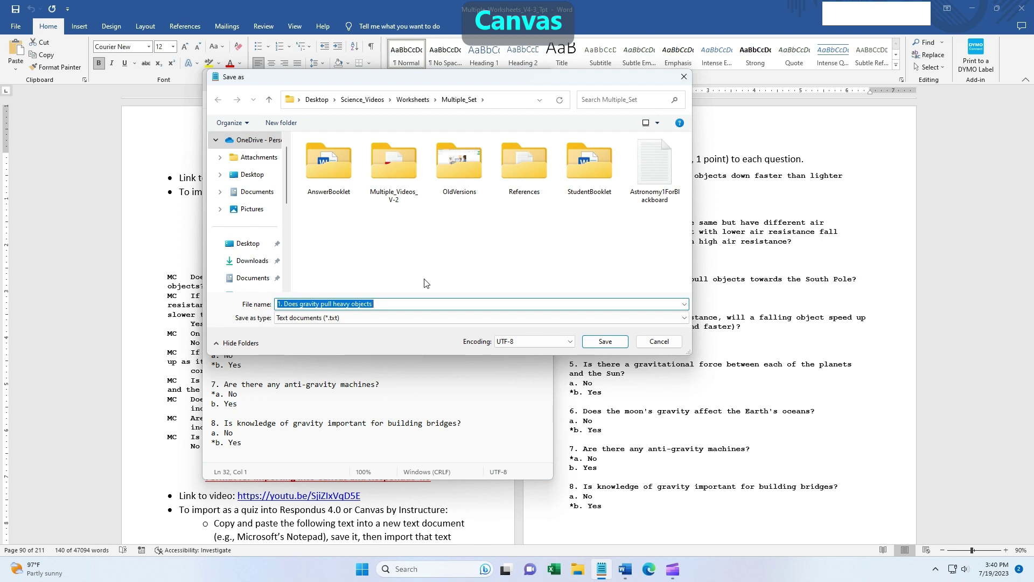
{"action": "type", "text": "Gra"}
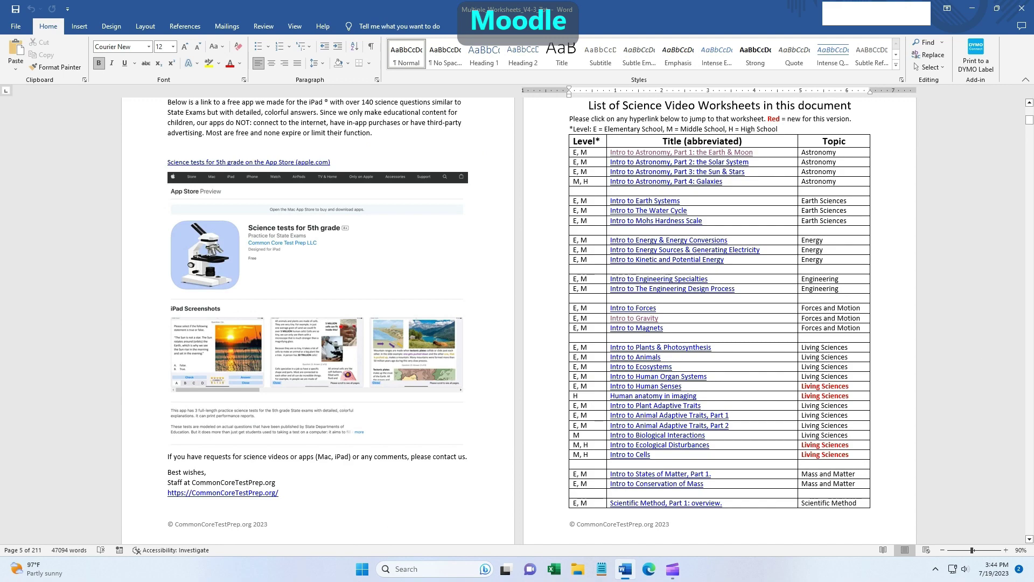
Copy the eight GIFT-format questions from the Intro to Ecological Disturbances worksheet
{"action": "left_click", "coordinate": [693, 444], "text": "ctrl"}
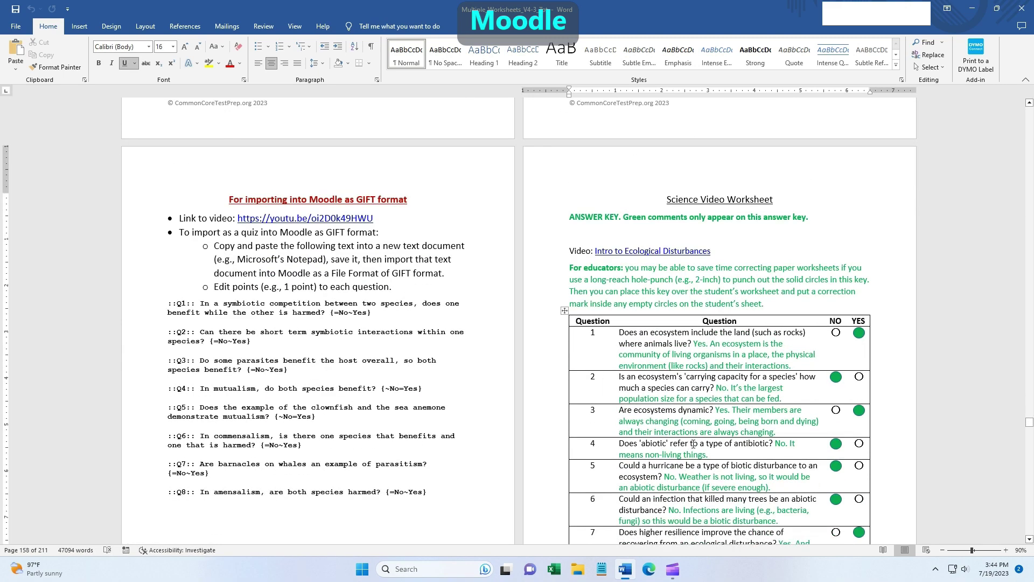
{"action": "scroll", "coordinate": [694, 444], "scroll_direction": "down", "scroll_amount": 5}
{"action": "scroll", "coordinate": [694, 444], "scroll_direction": "down", "scroll_amount": 5}
{"action": "scroll", "coordinate": [694, 444], "scroll_direction": "down", "scroll_amount": 3}
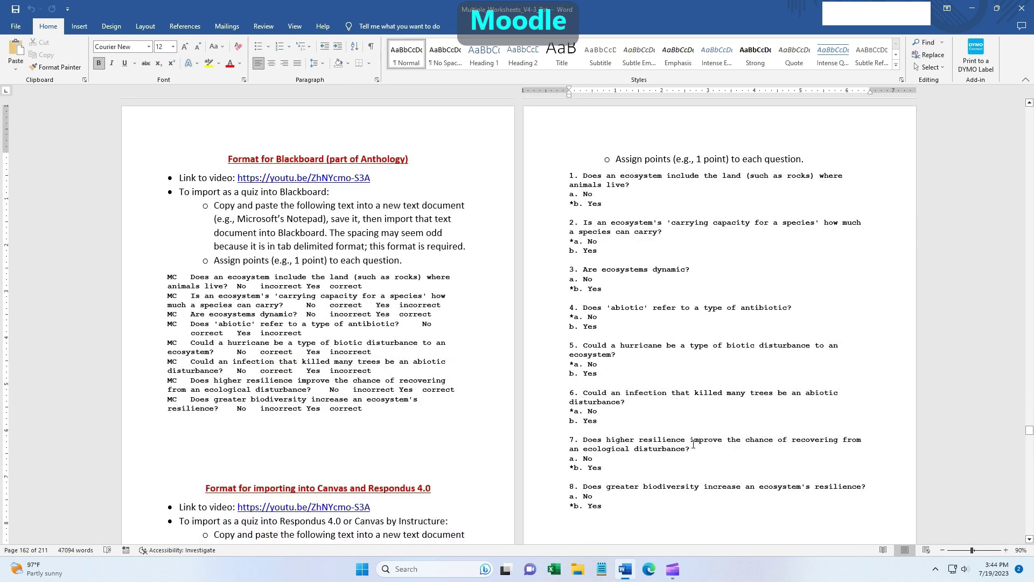
{"action": "scroll", "coordinate": [694, 444], "scroll_direction": "down", "scroll_amount": 5}
{"action": "scroll", "coordinate": [660, 378], "scroll_direction": "down", "scroll_amount": 2}
{"action": "scroll", "coordinate": [660, 378], "scroll_direction": "down", "scroll_amount": 1}
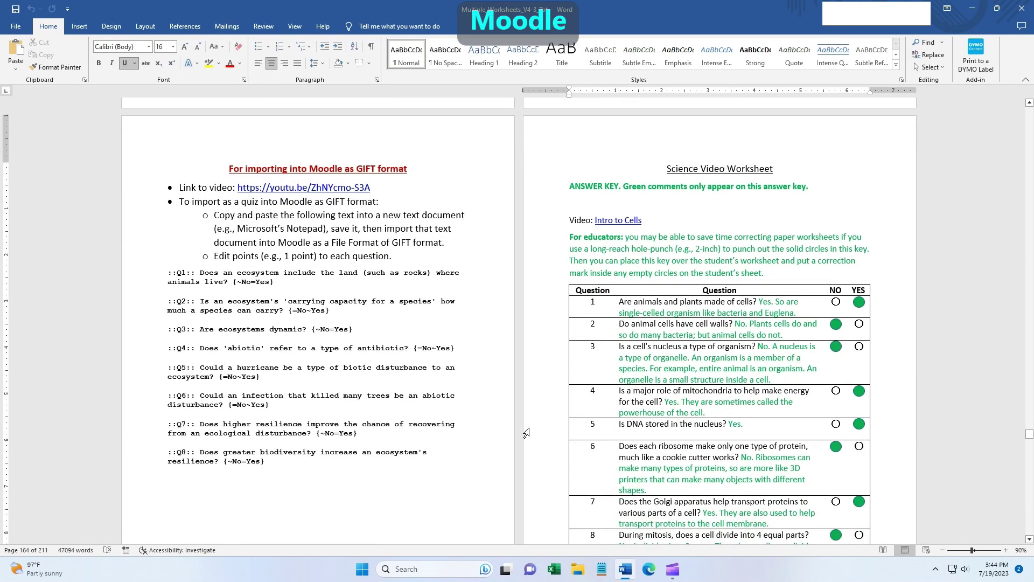
{"action": "left_click_drag", "start_coordinate": [267, 463], "coordinate": [168, 273]}
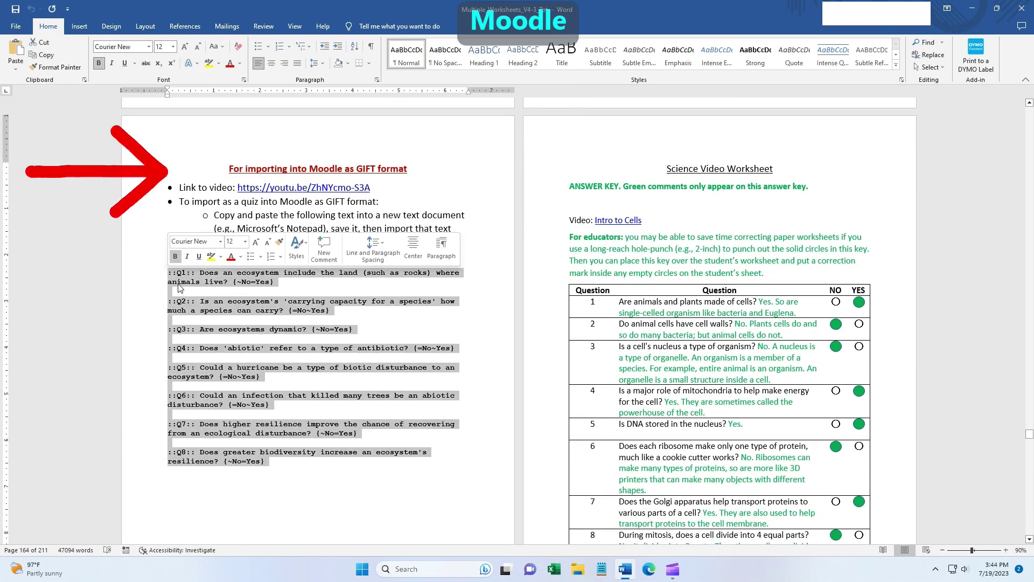
{"action": "right_click", "coordinate": [227, 315]}
{"action": "left_click", "coordinate": [236, 342]}
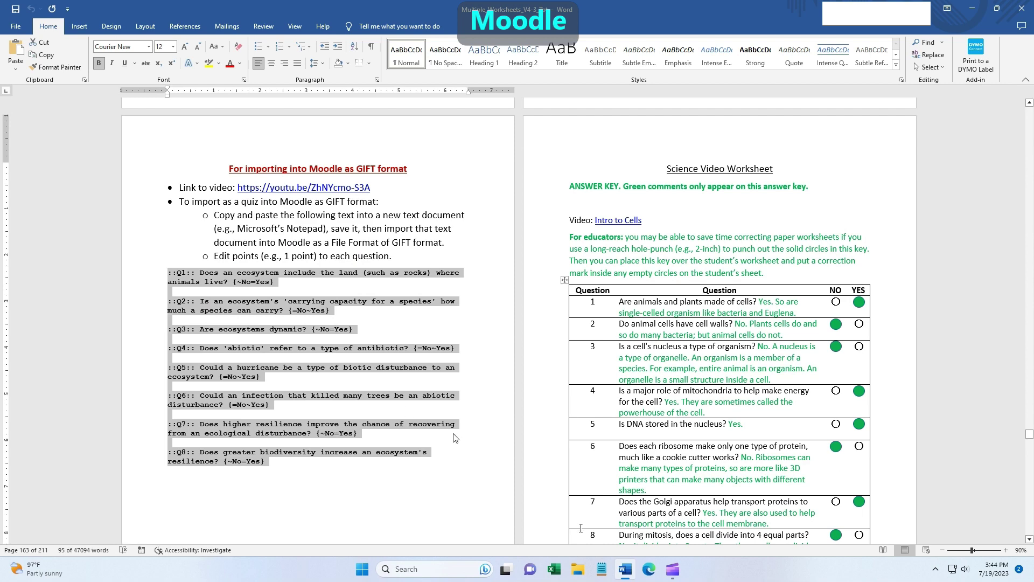
Open a new blank Notepad document and its edit menu
{"action": "left_click", "coordinate": [324, 365]}
{"action": "left_click", "coordinate": [602, 569]}
{"action": "right_click", "coordinate": [313, 280]}
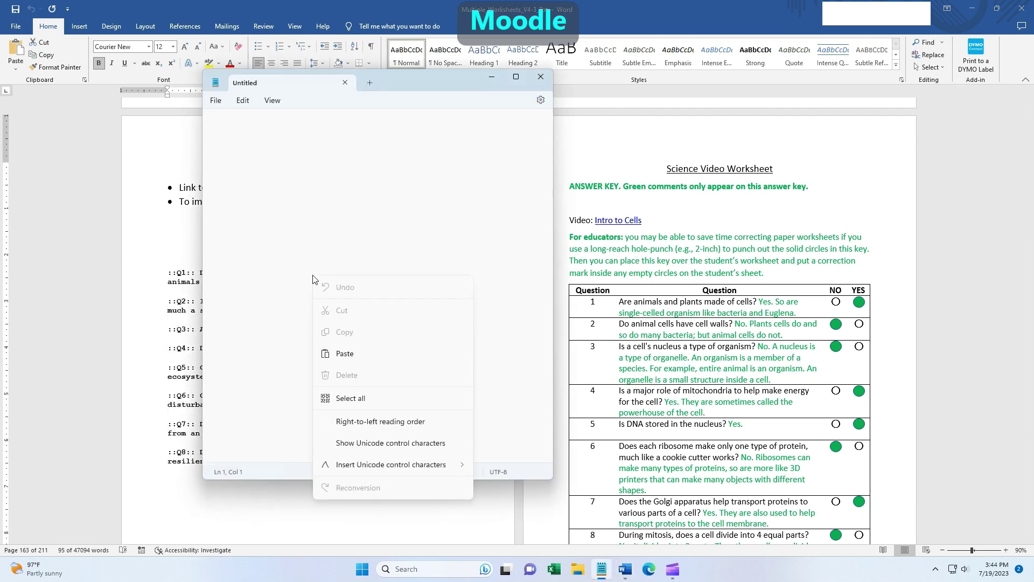
Paste the eight GIFT ecosystem questions into Notepad and bring up Save As
{"action": "left_click", "coordinate": [340, 353]}
{"action": "left_click", "coordinate": [216, 101]}
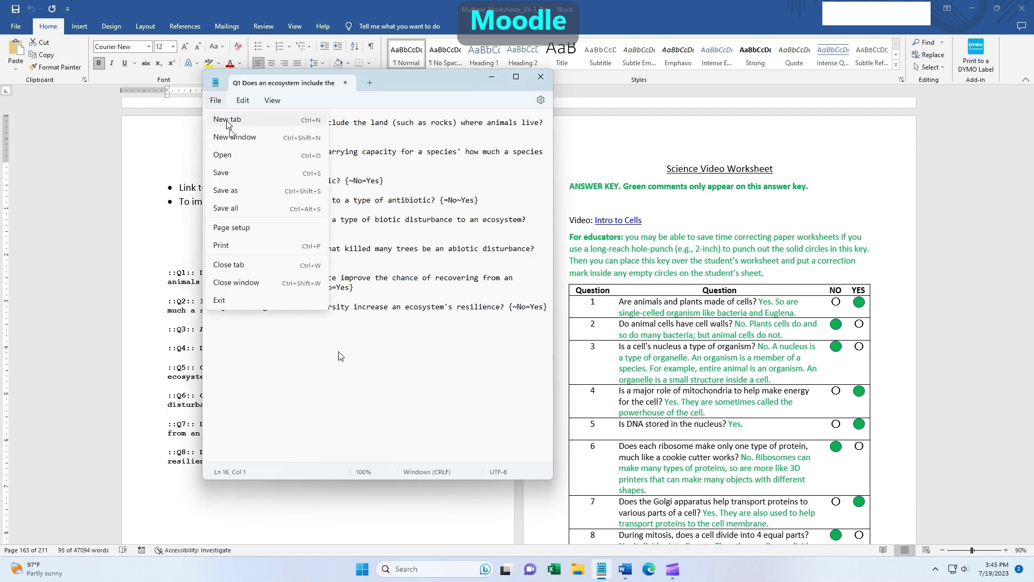
{"action": "left_click", "coordinate": [239, 189]}
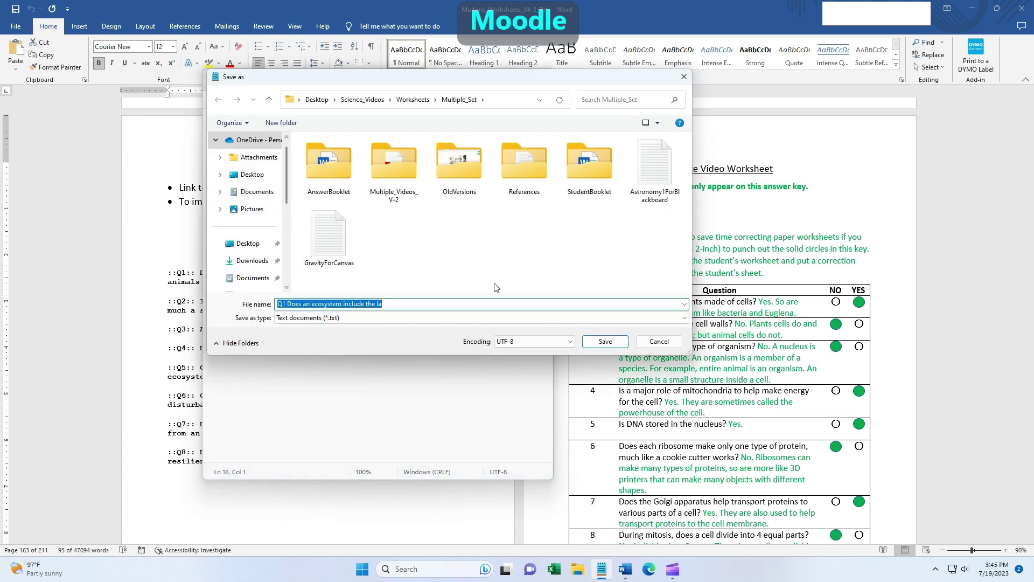